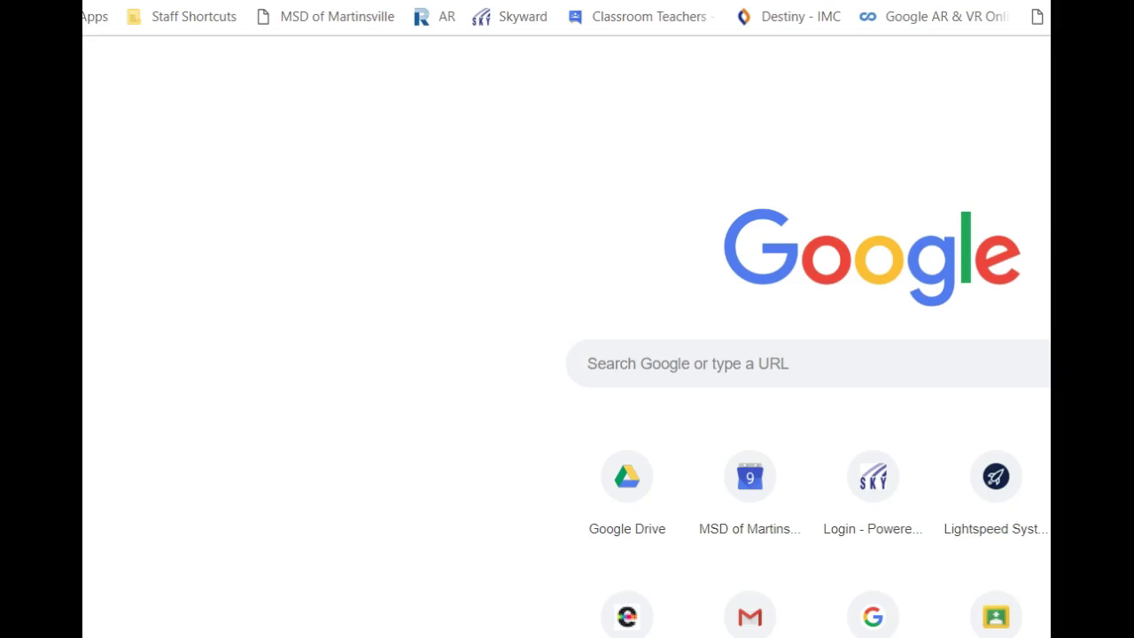
- Check the Staff Shortcuts bookmarks, then bring up the Martinsville district's Clever login page from the toolbar
left_click(186, 16)
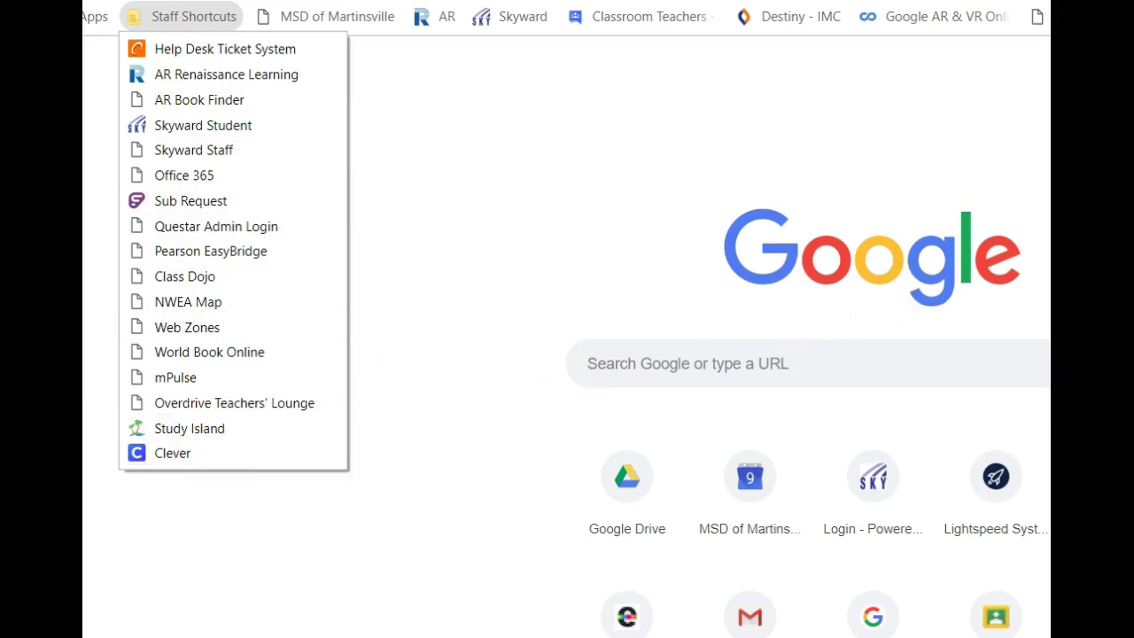
key("Escape")
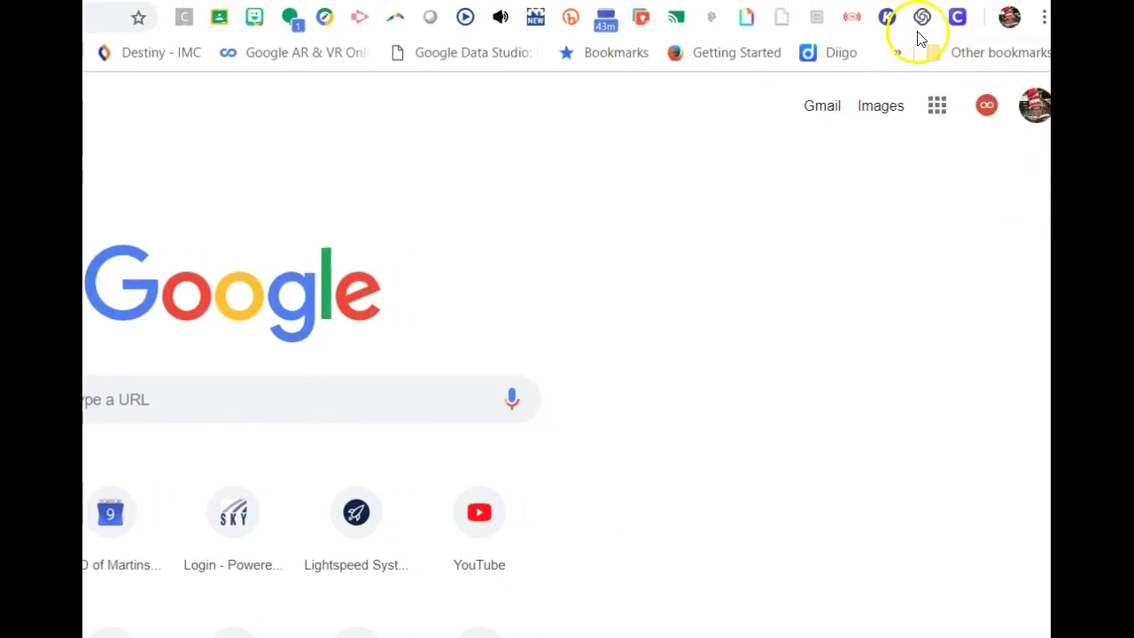
left_click(957, 18)
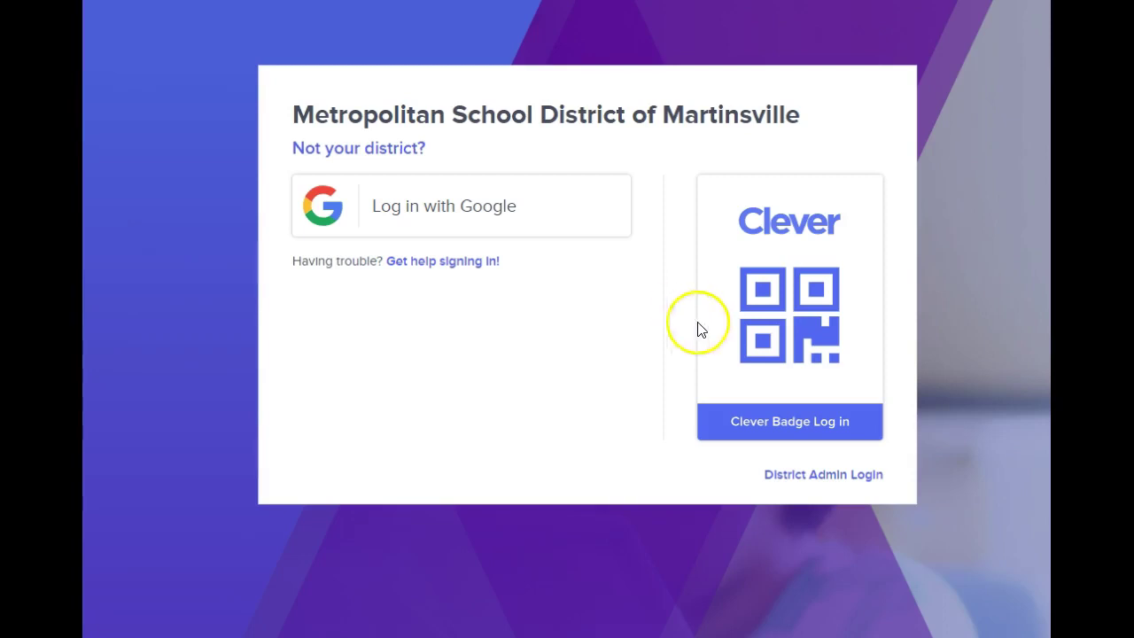
left_click(788, 421)
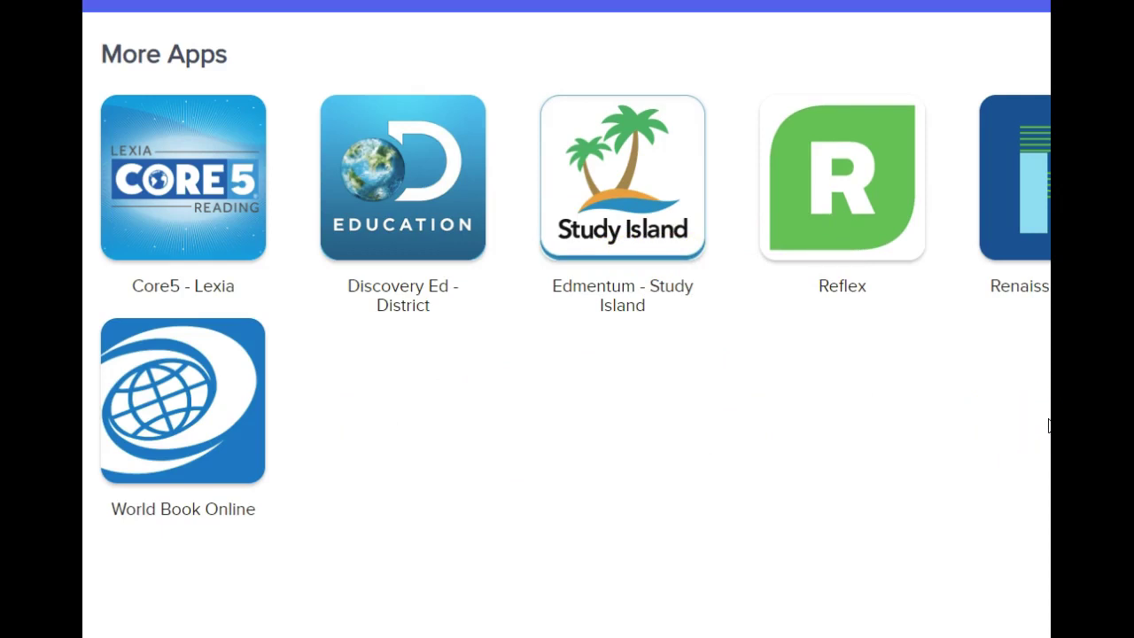
left_click(1038, 344)
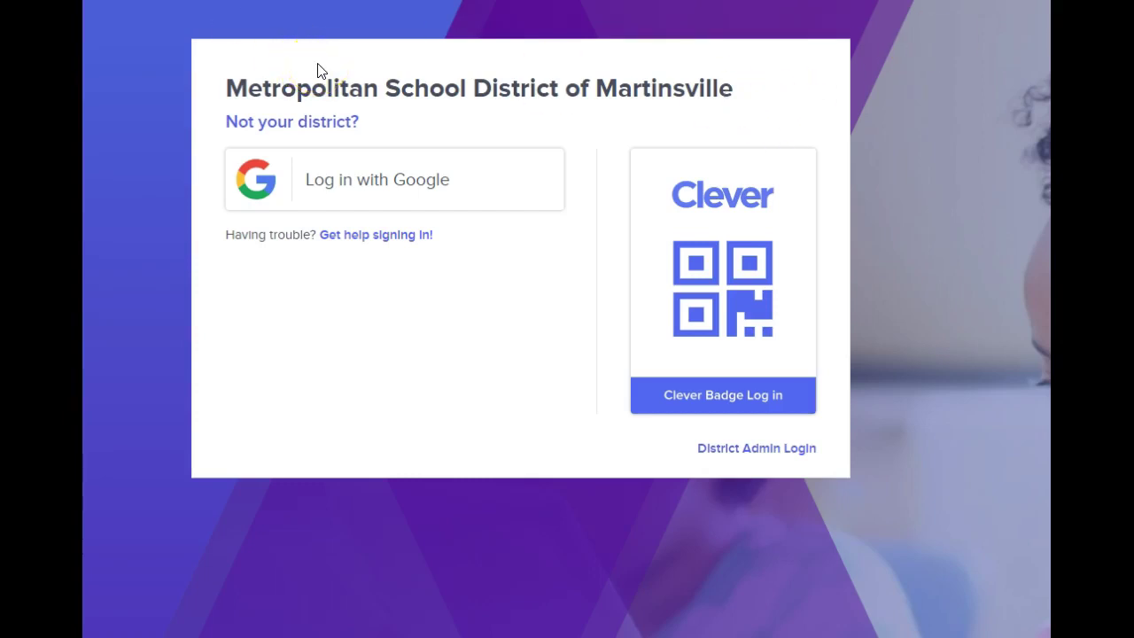
- Log in with Google using the teacher's school account to reach the Clever teacher dashboard
left_click(346, 187)
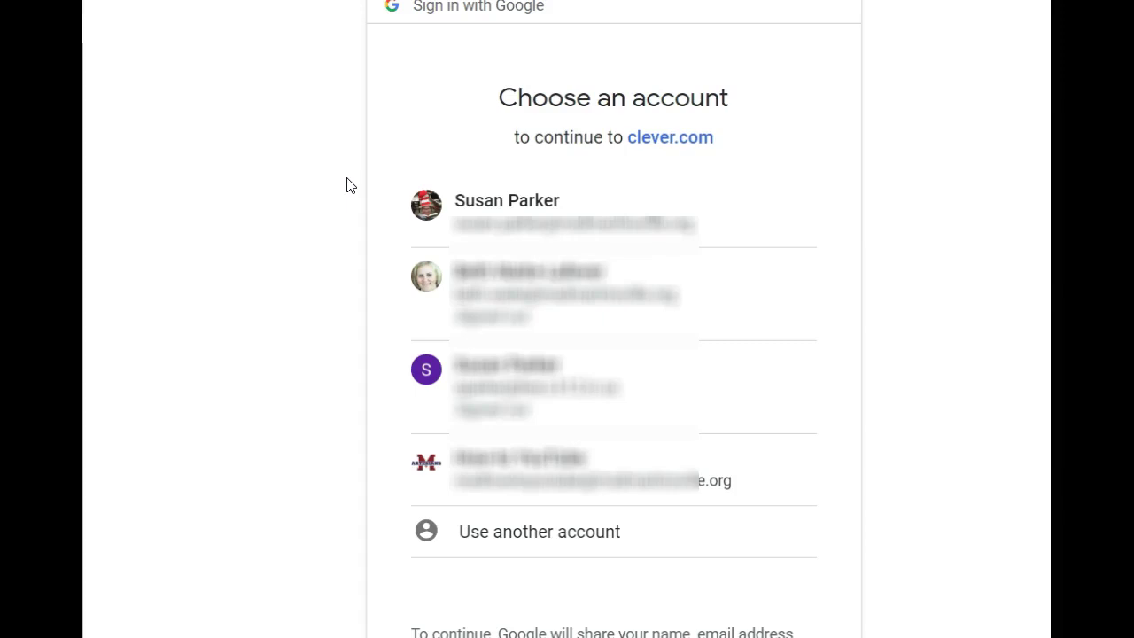
left_click(506, 221)
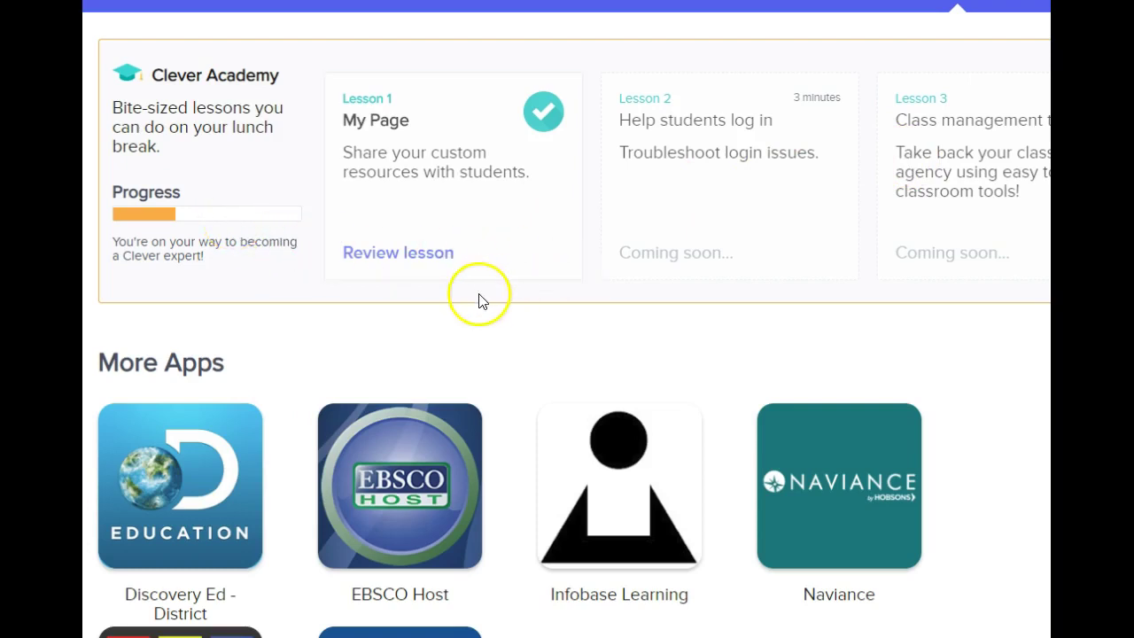
scroll(481, 299, "down", 1)
scroll(469, 315, "down", 1)
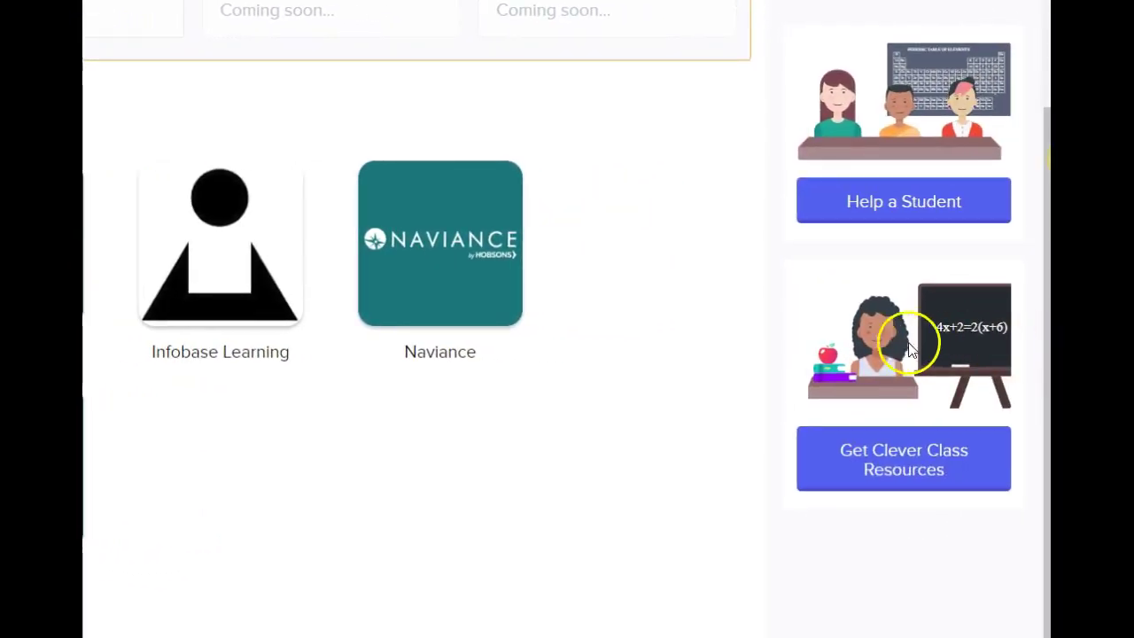
left_click(880, 213)
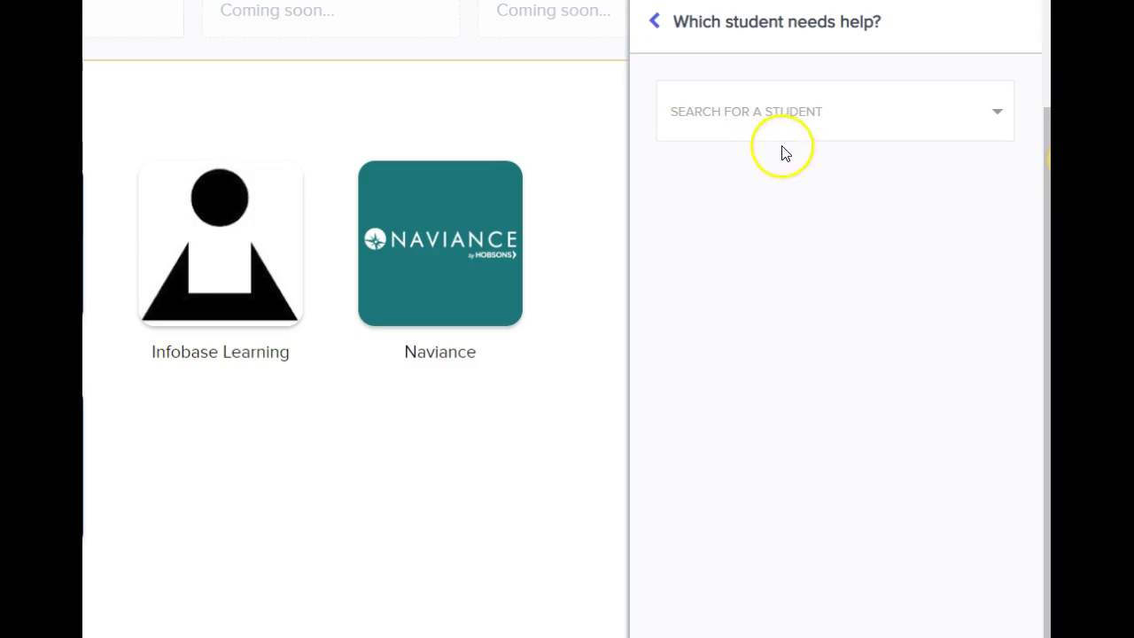
left_click(804, 122)
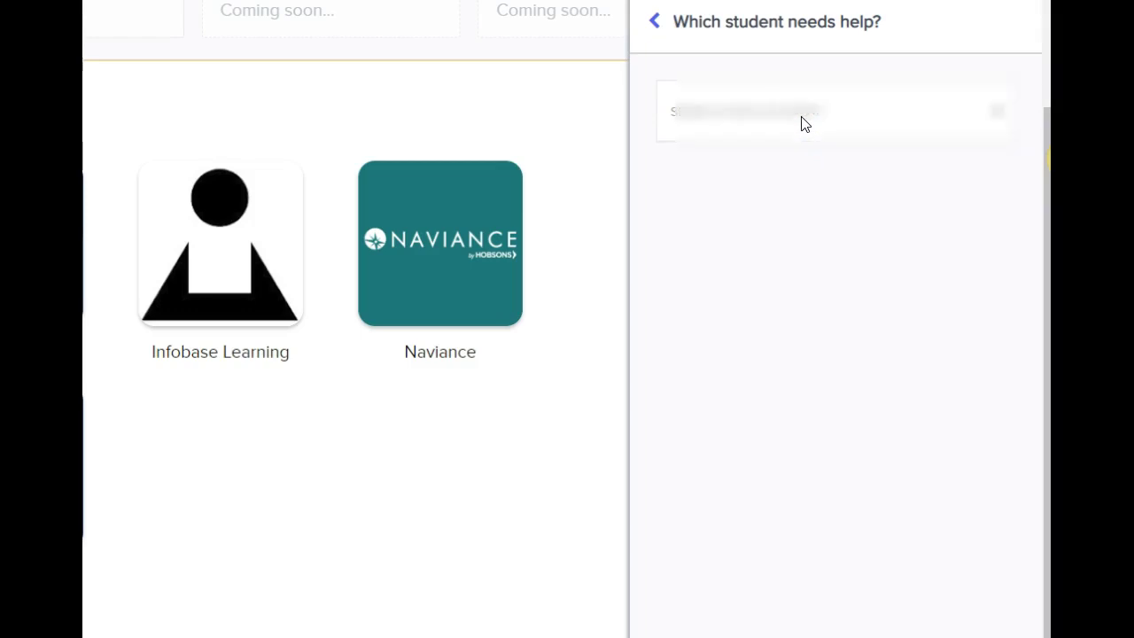
left_click(803, 120)
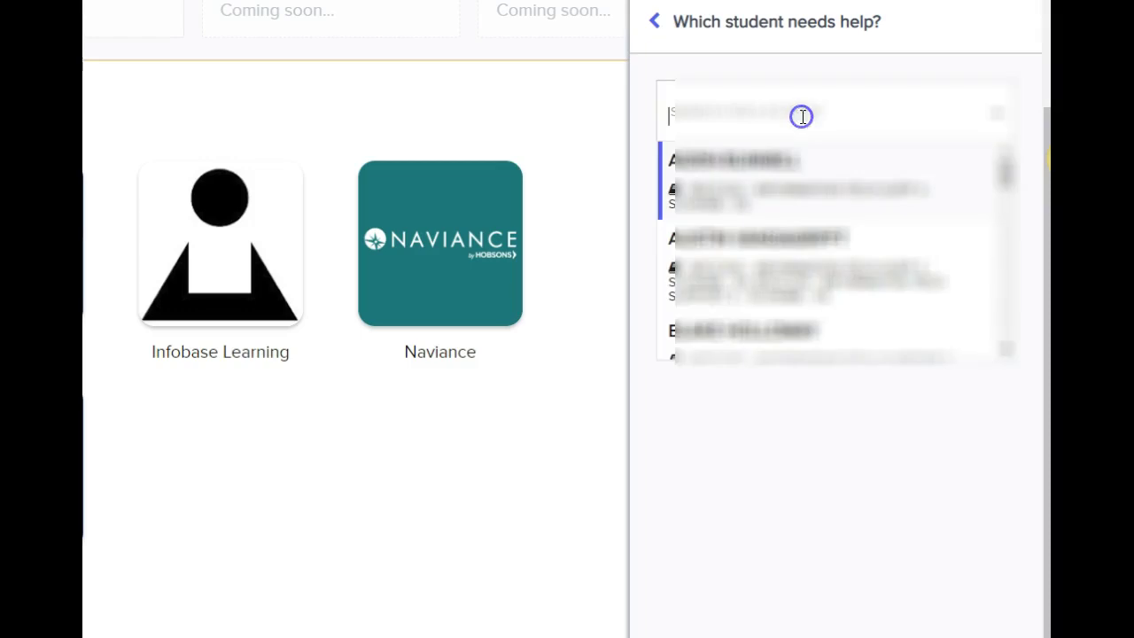
left_click(775, 161)
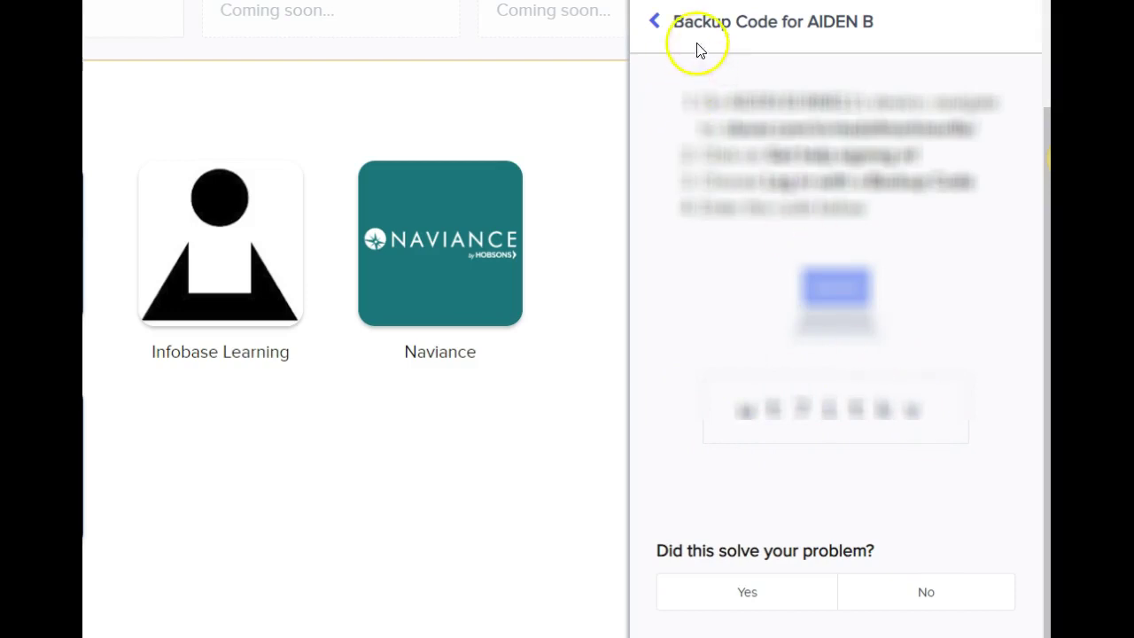
left_click(653, 23)
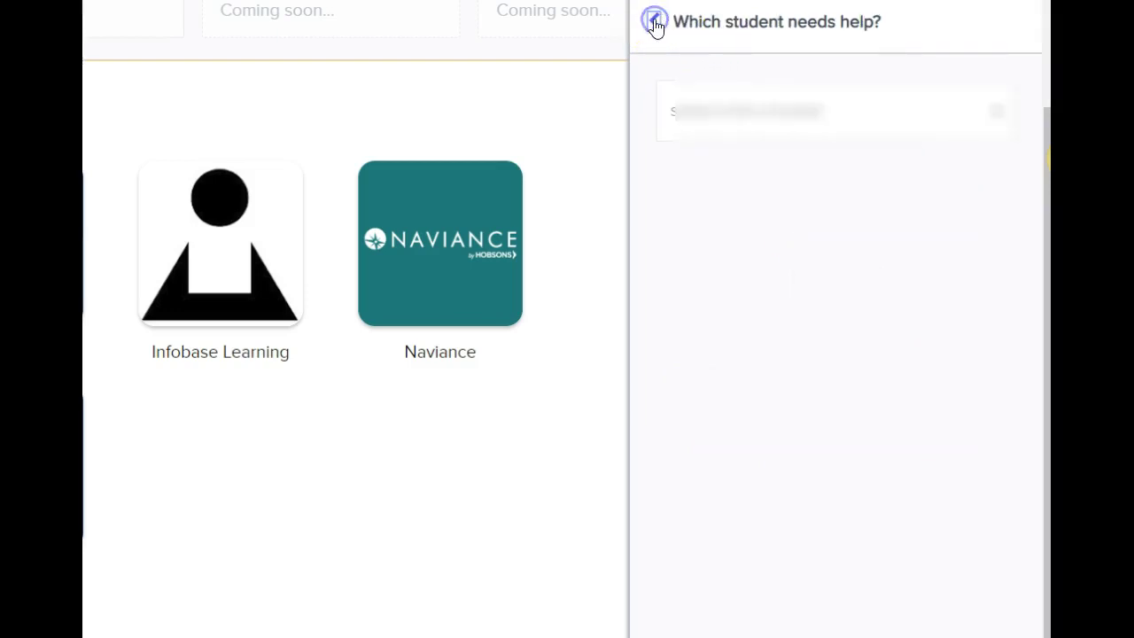
left_click(653, 23)
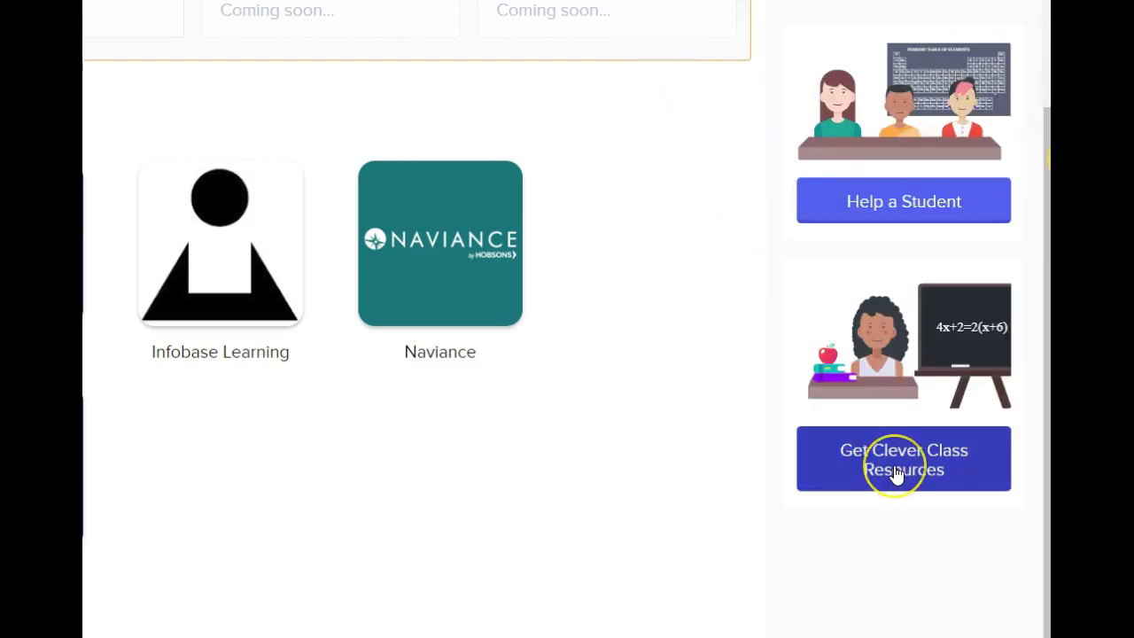
- Open Clever Class Resources and look over Training Videos, Teacher Community and Troubleshooting Guide
left_click(896, 473)
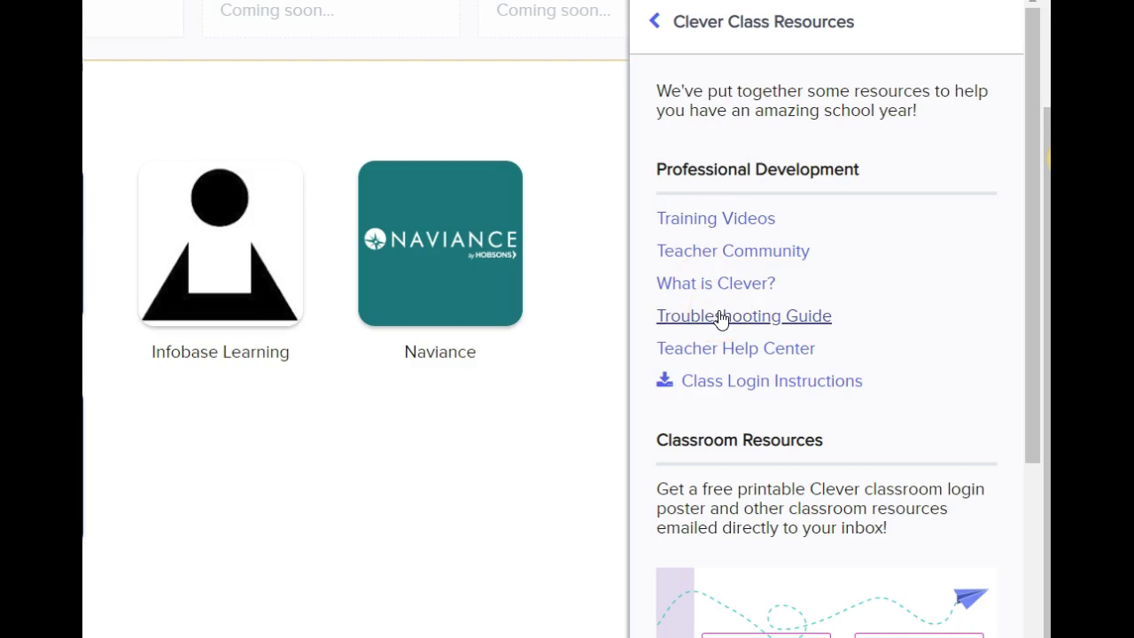
left_click(720, 317)
left_click(719, 349)
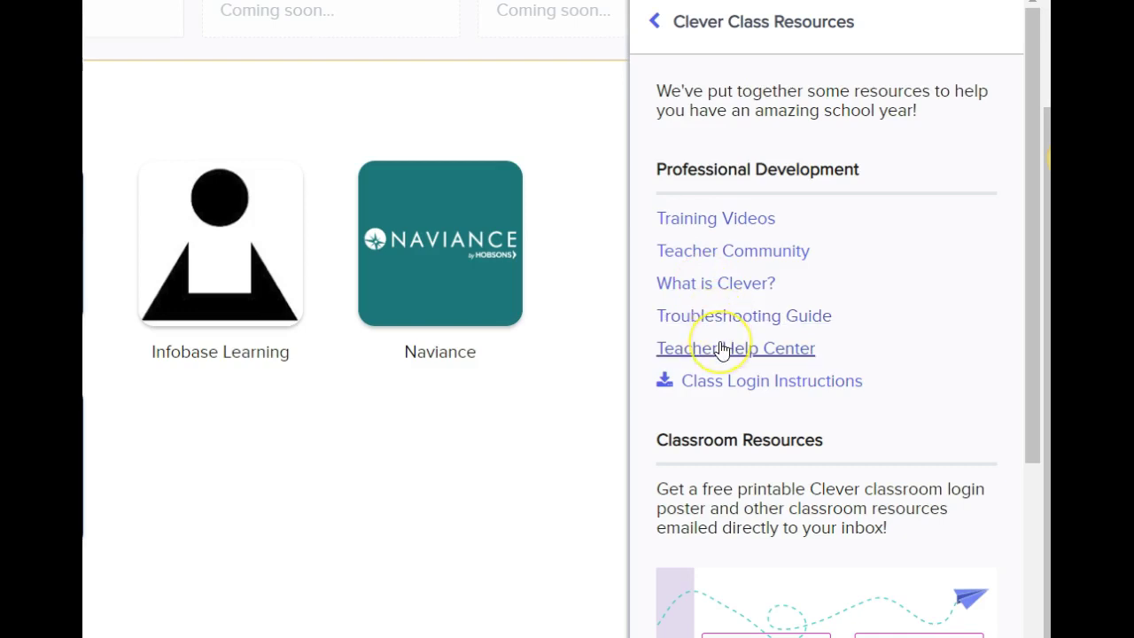
left_click(725, 381)
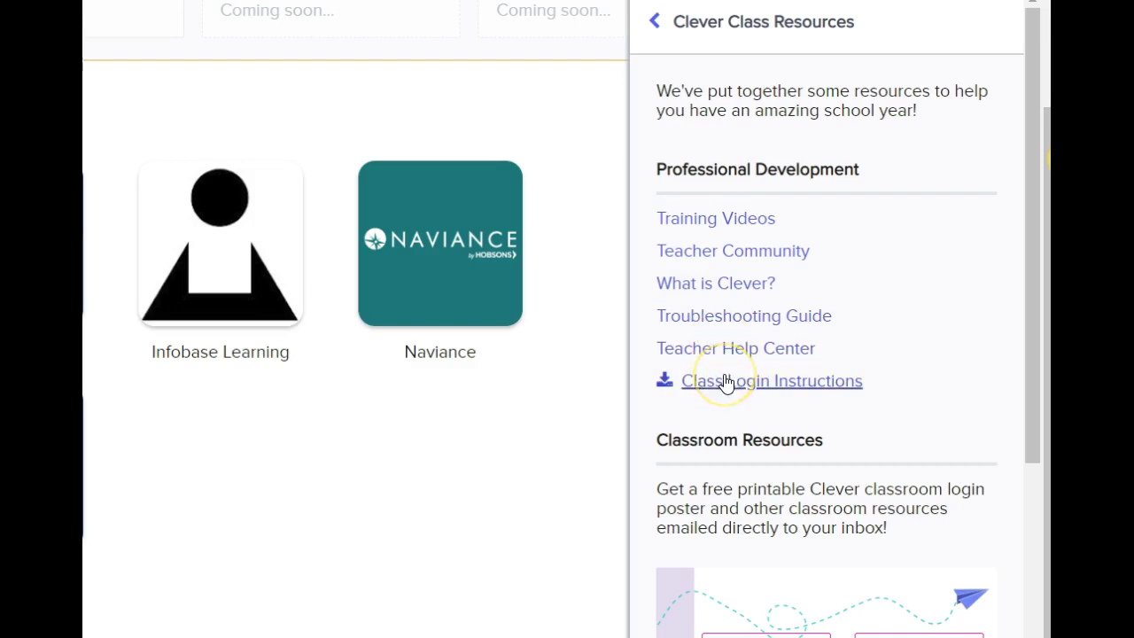
left_click(716, 499)
left_click(718, 526)
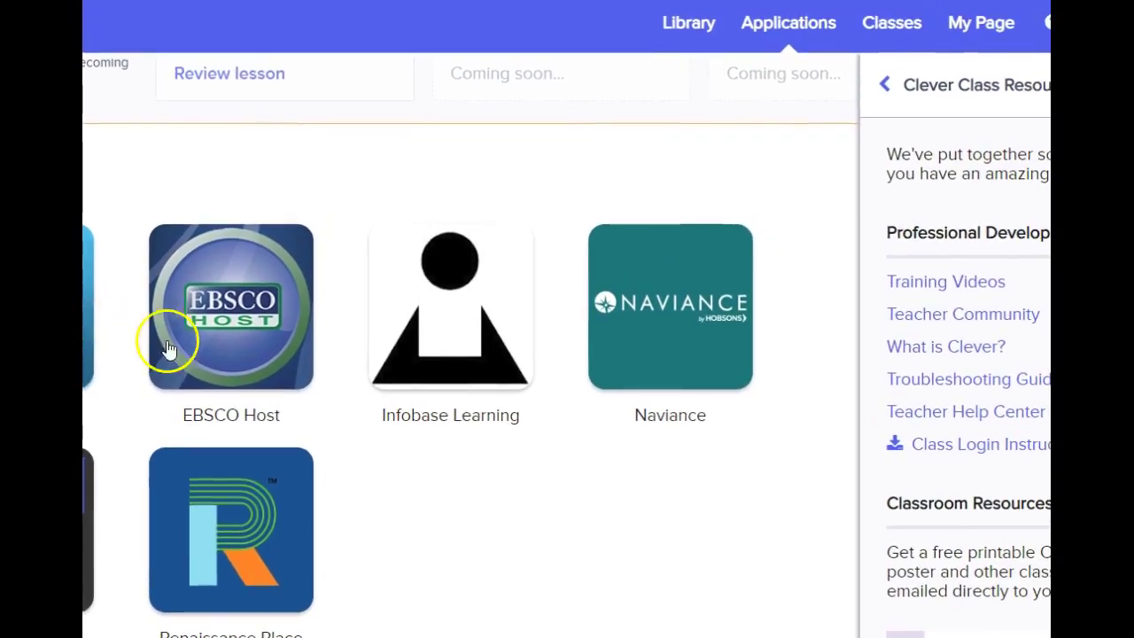
- Switch to the Library page showing popular district apps like Sutori, Code.org and CodeHS
left_click(697, 37)
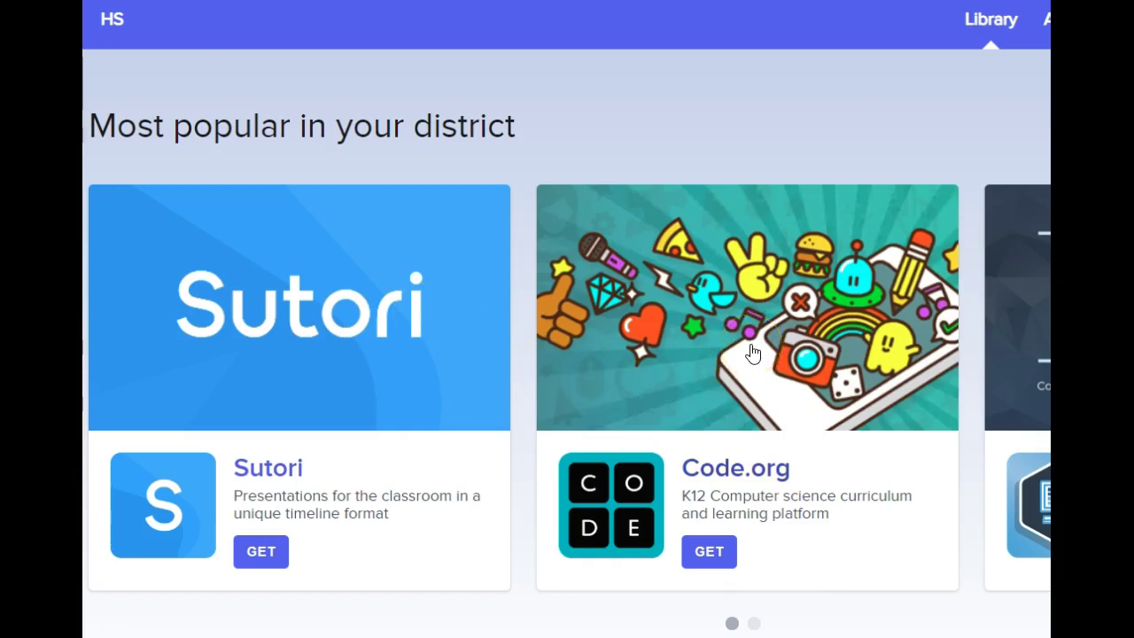
- Scroll through the Library and browse the Presentation category of apps
scroll(757, 9, "down", 2)
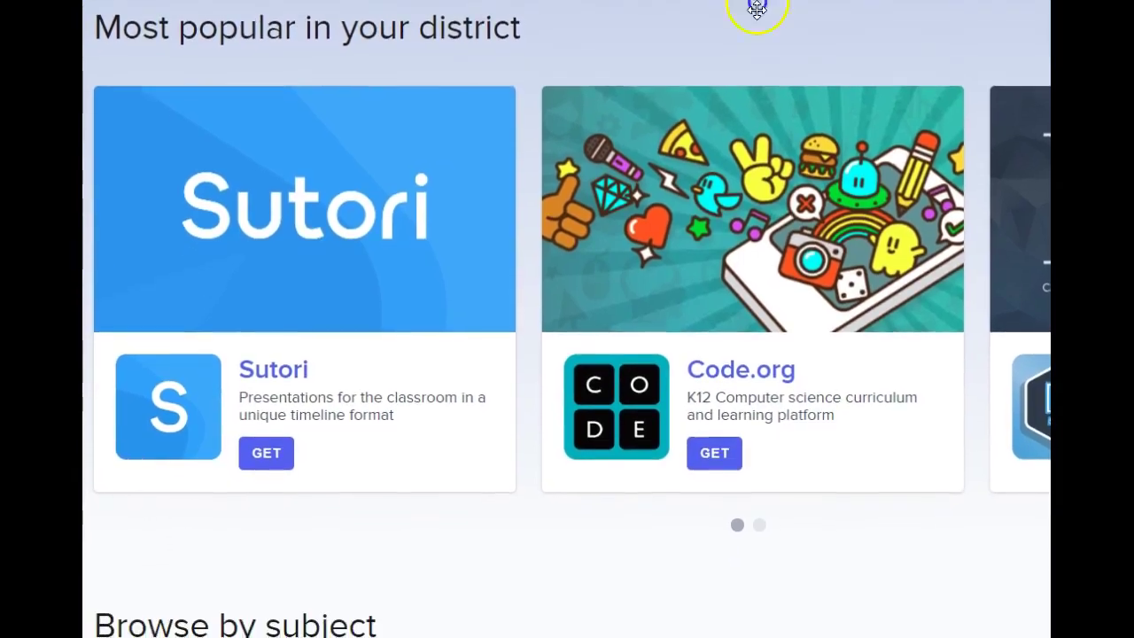
scroll(758, 9, "down", 1)
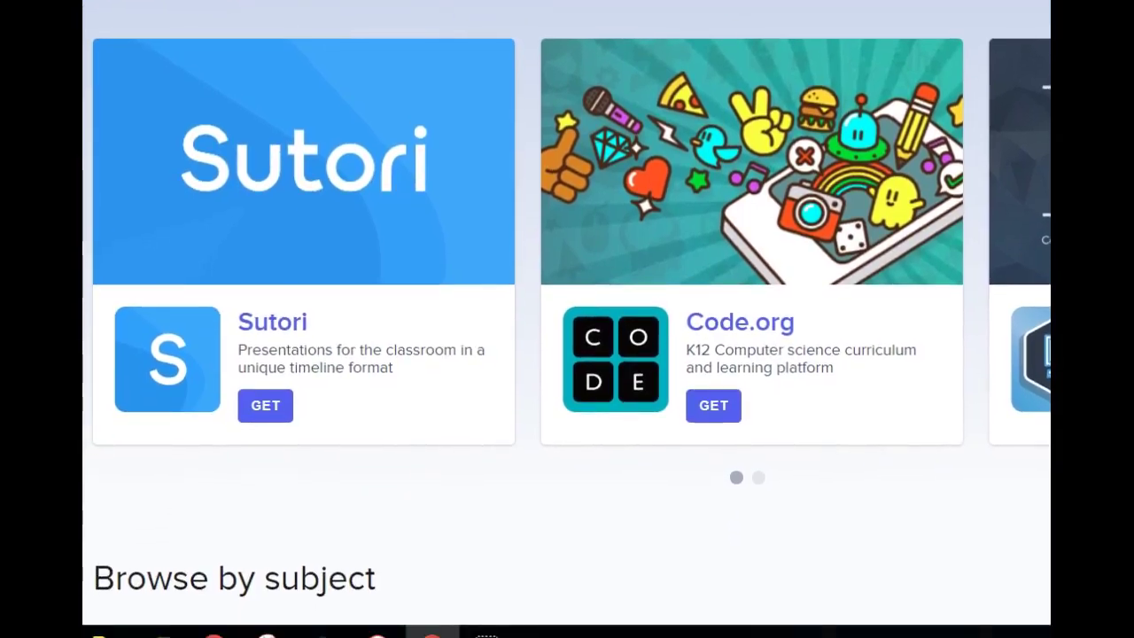
scroll(741, 10, "down", 4)
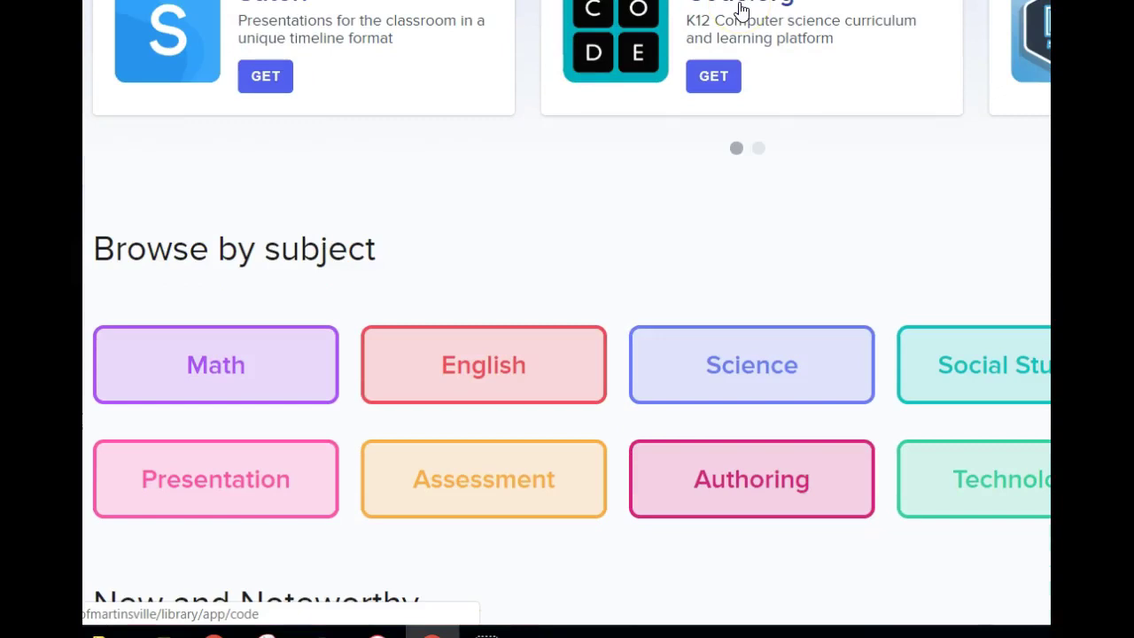
scroll(726, 15, "down", 2)
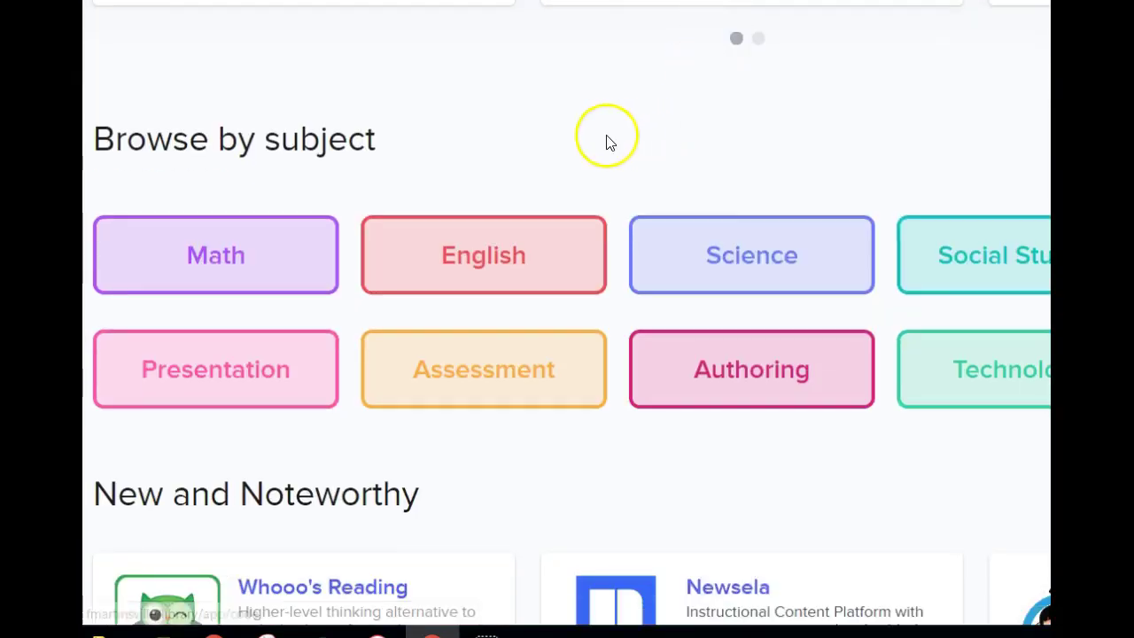
left_click(229, 365)
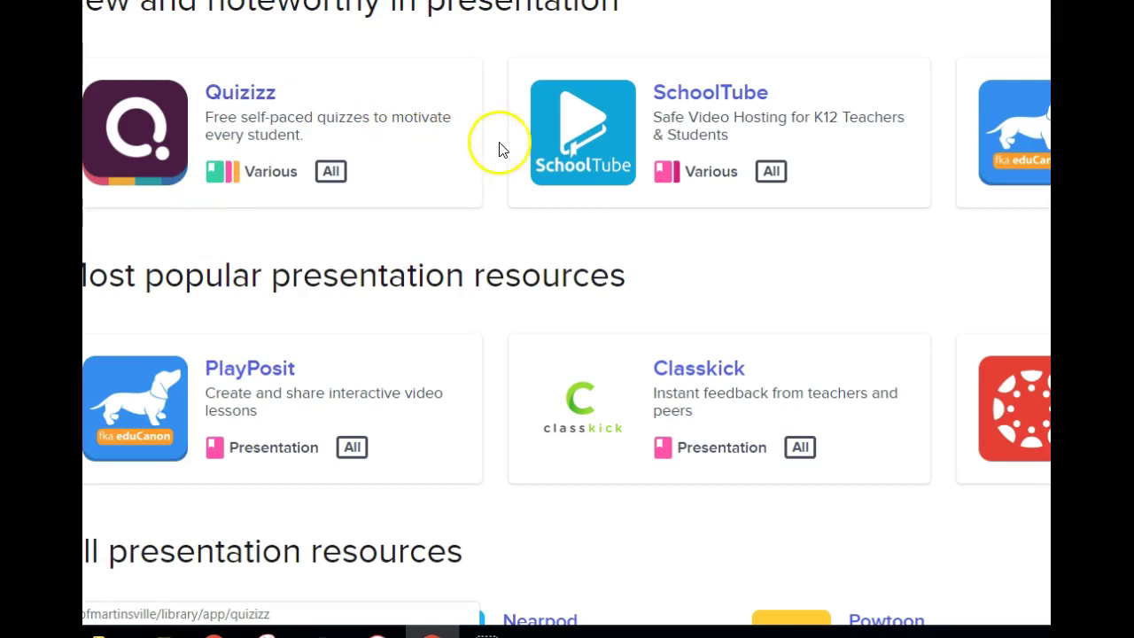
left_click(310, 247)
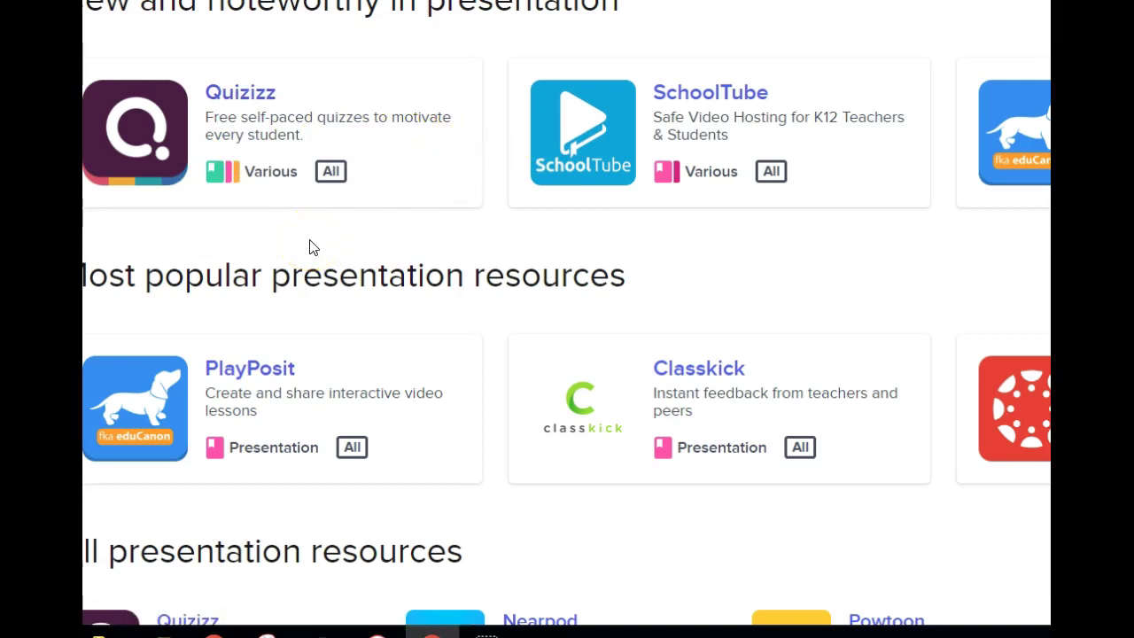
scroll(310, 247, "down", 1)
- Look over the PlayPosit app details, then return to the Applications dashboard
left_click(263, 271)
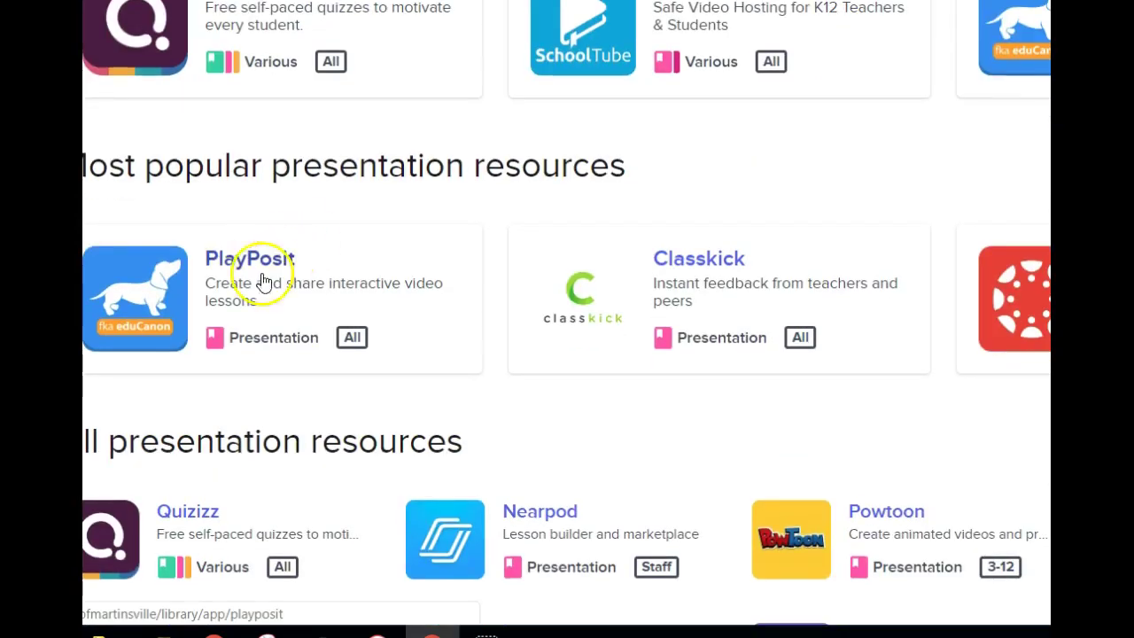
left_click(236, 255)
scroll(239, 257, "down", 1)
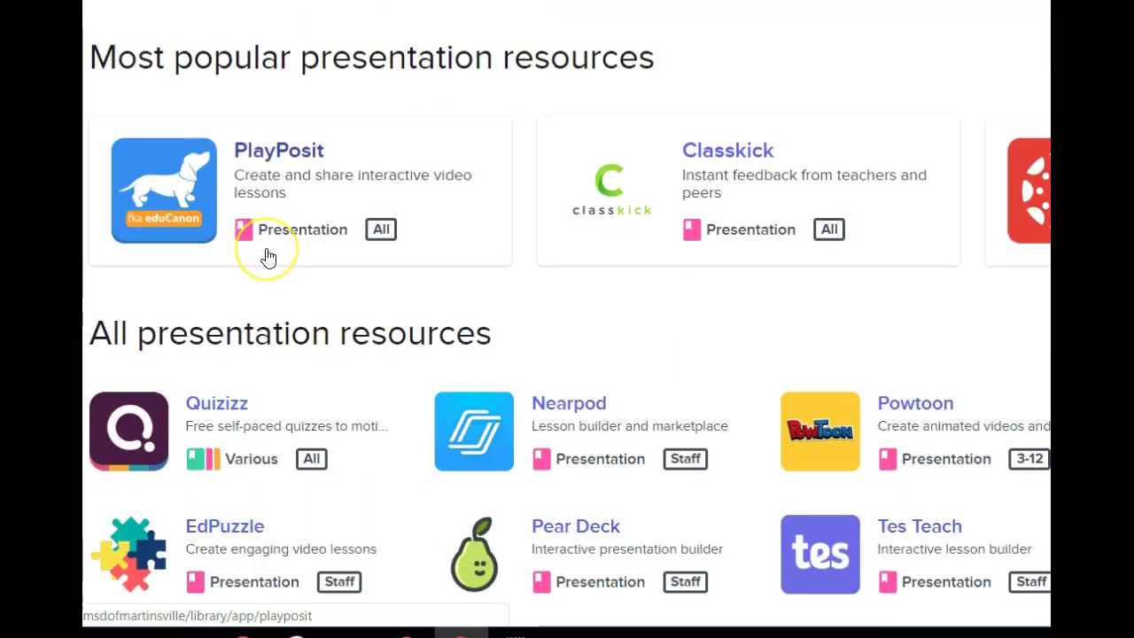
scroll(268, 256, "down", 3)
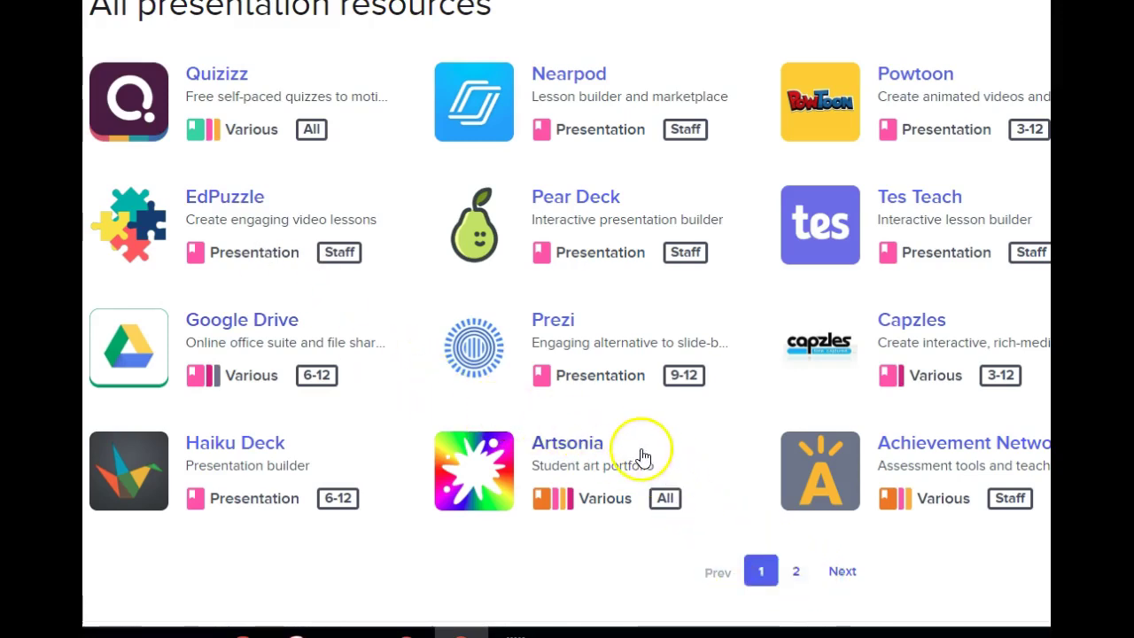
scroll(644, 458, "up", 5)
scroll(643, 458, "up", 2)
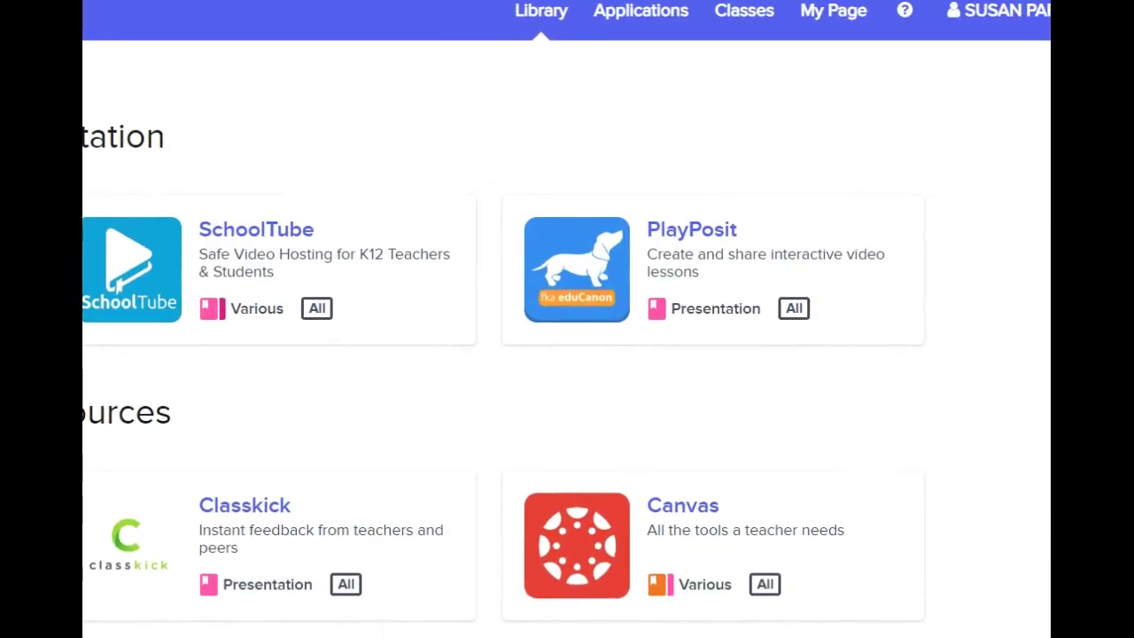
left_click(653, 20)
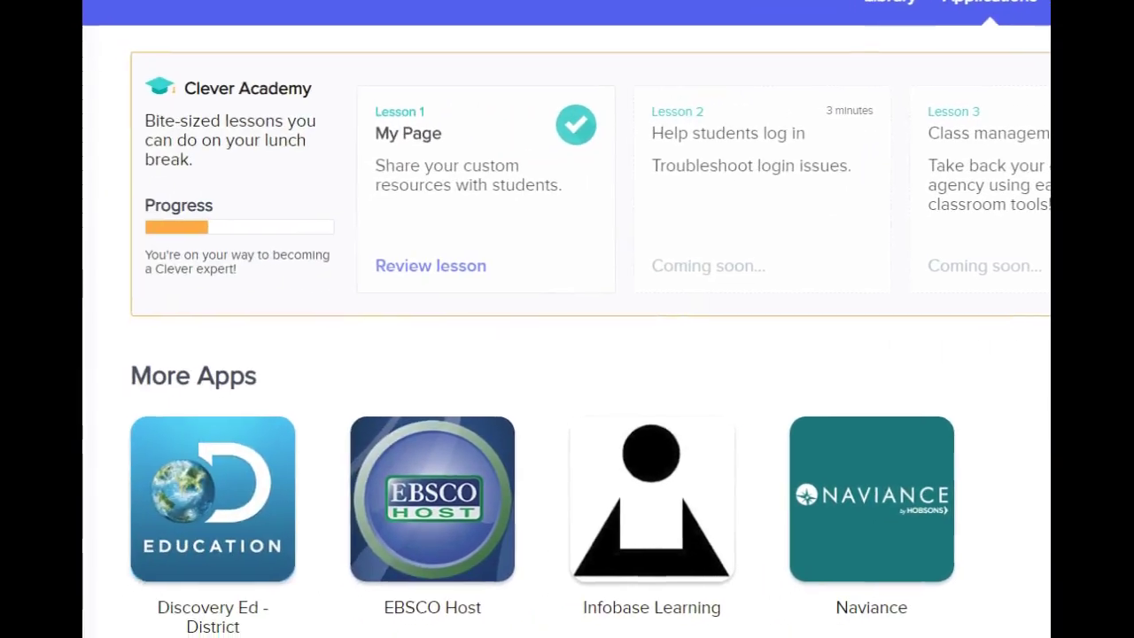
- Glance over the Applications page, then switch to the Classes page with Information Tech Support cards
scroll(566, 328, "down", 5)
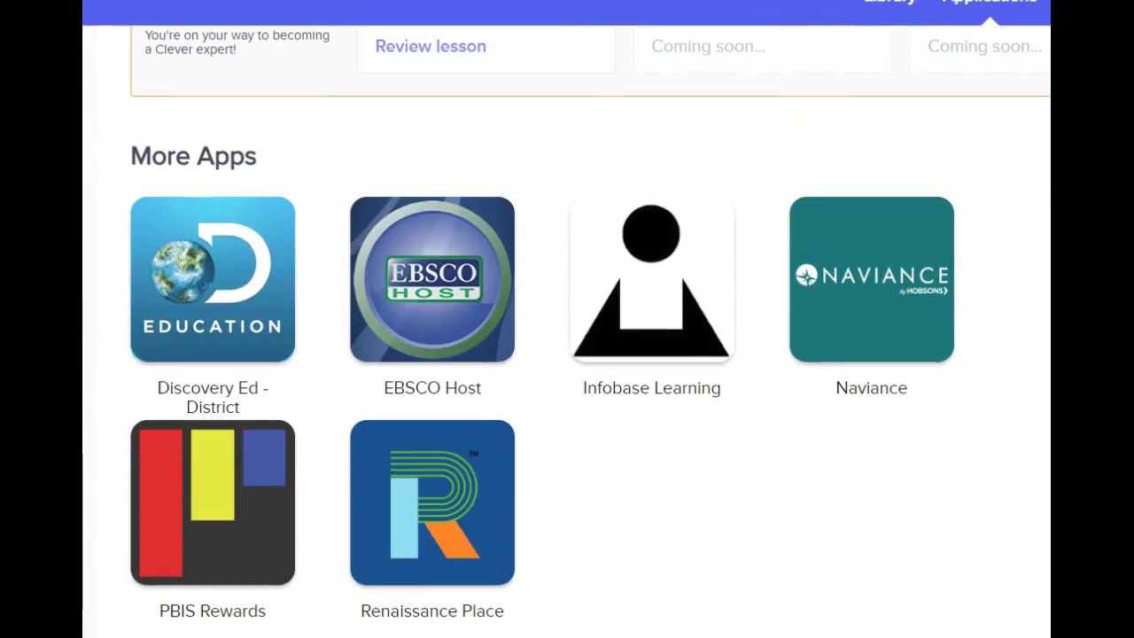
scroll(567, 328, "up", 5)
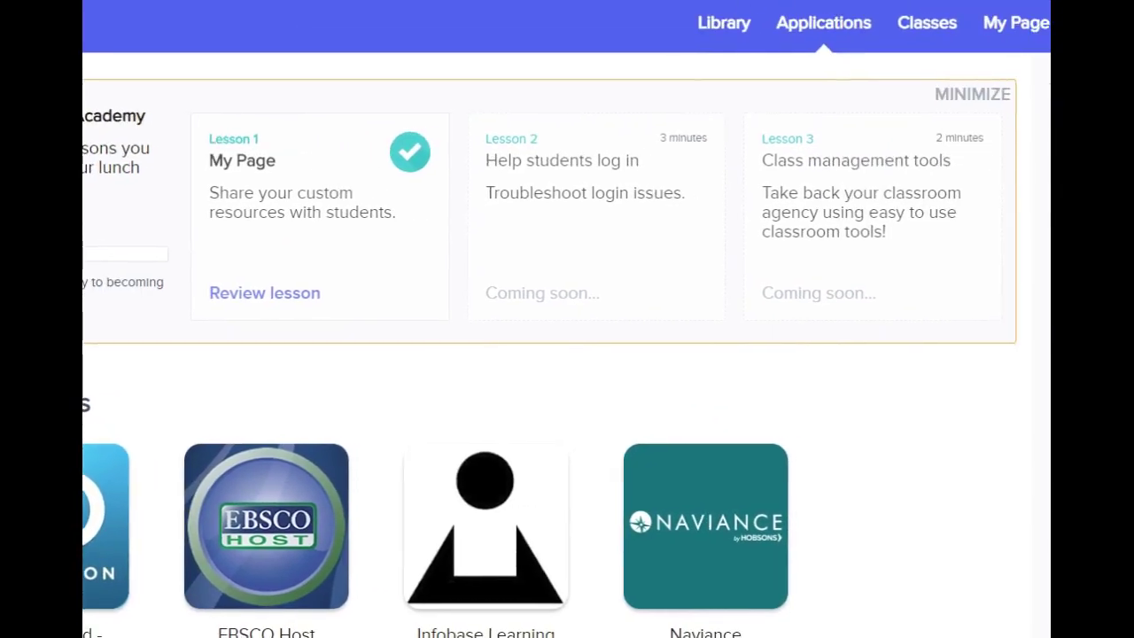
left_click(926, 24)
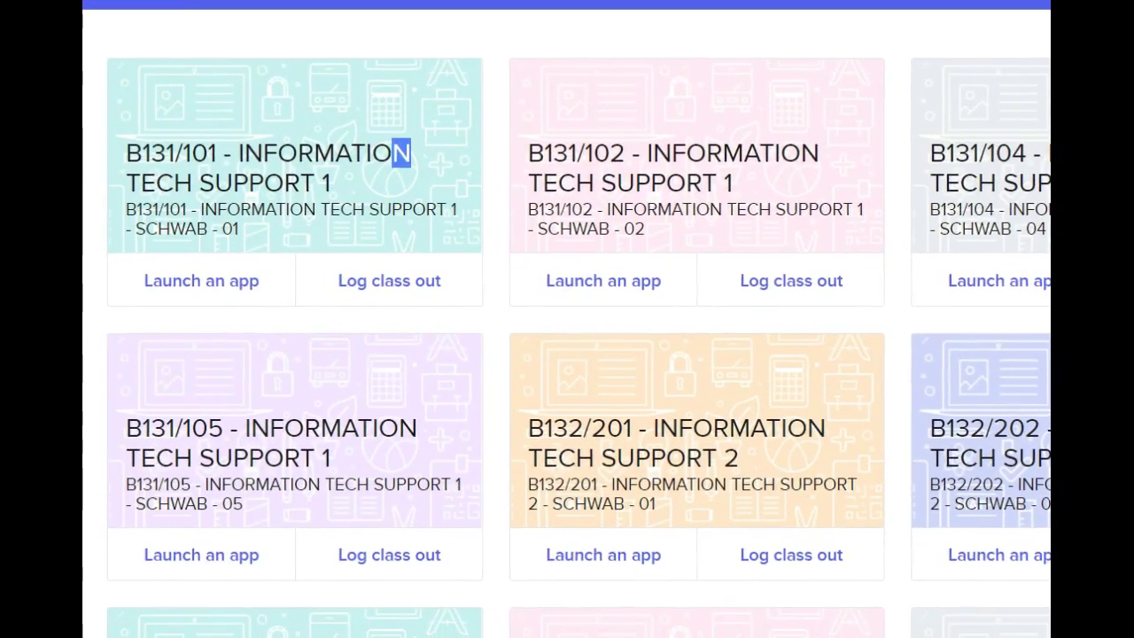
left_click(184, 83)
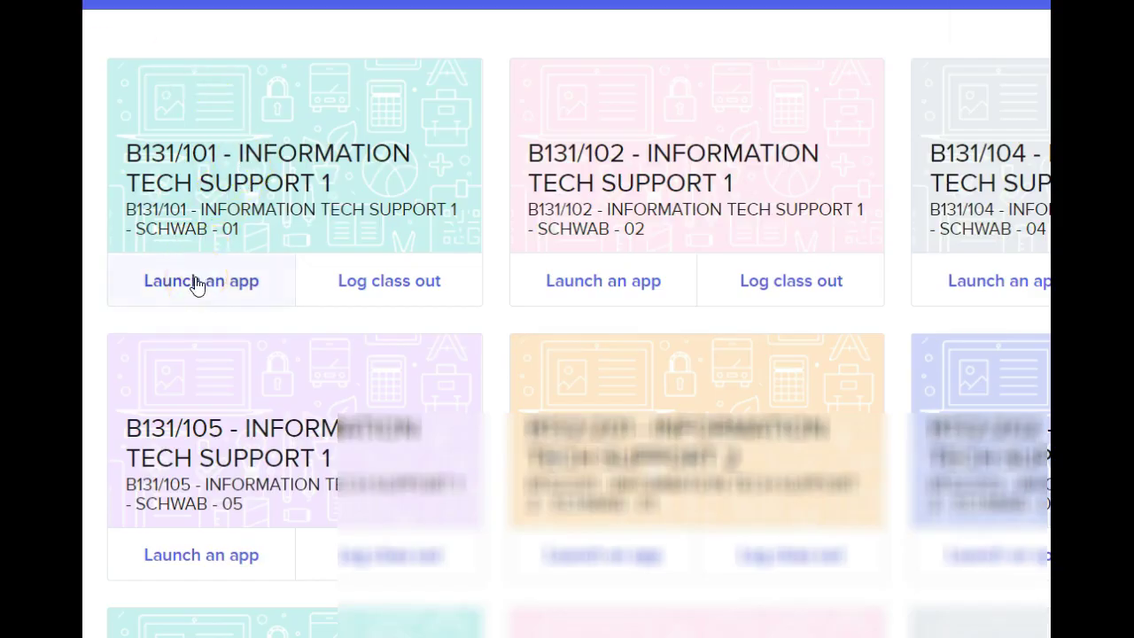
left_click(197, 281)
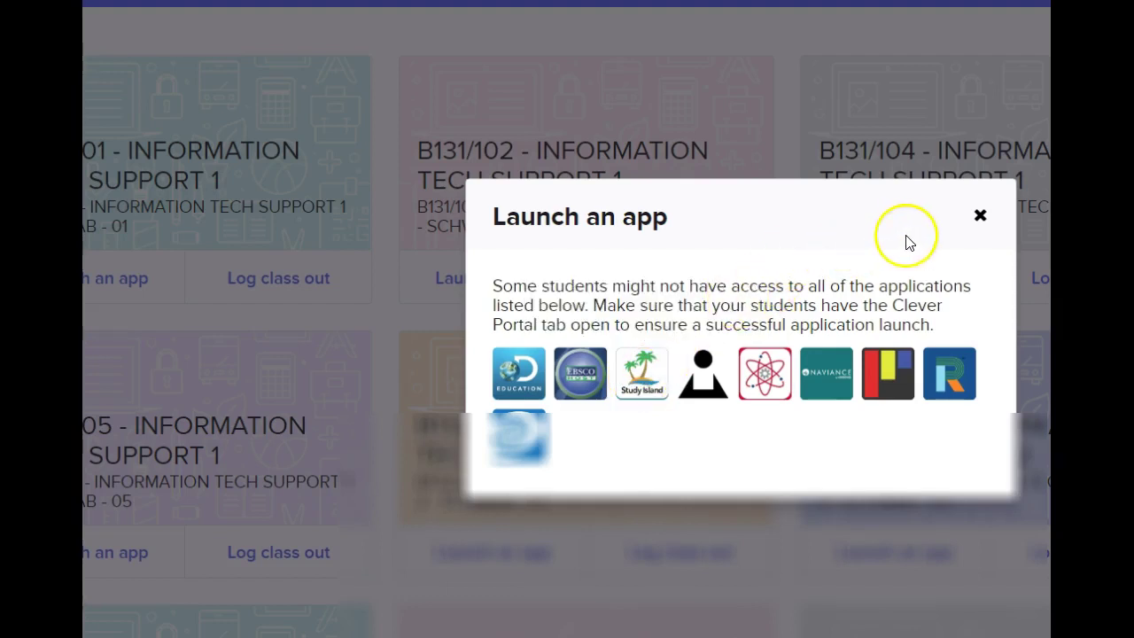
left_click(979, 216)
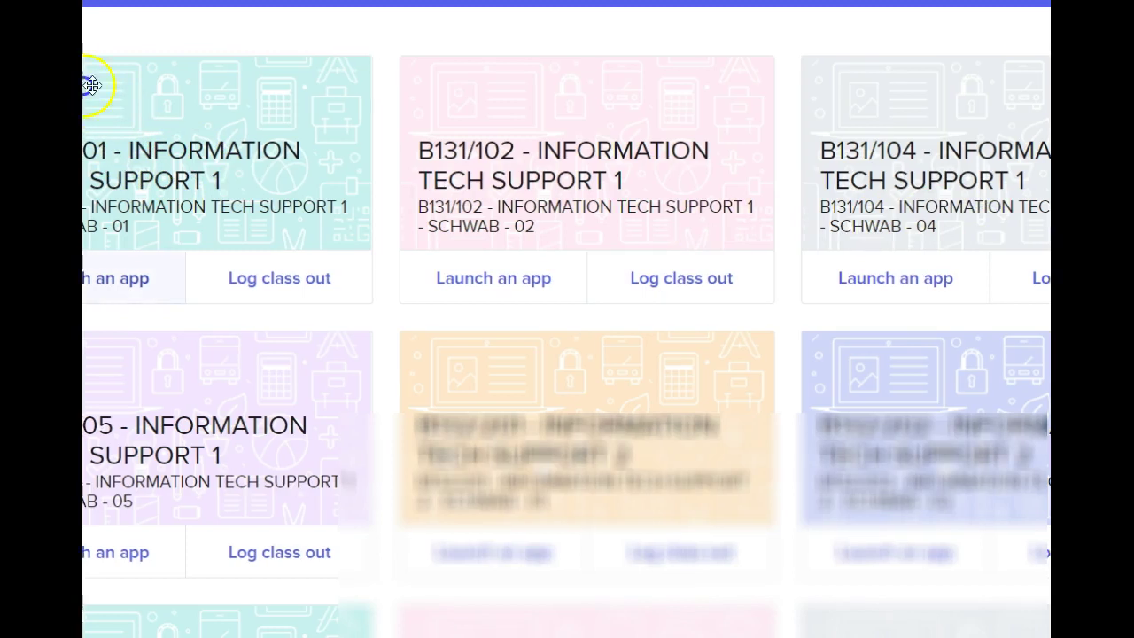
- Open the B131/101 Information Tech Support 1 class page from its class card
left_click(232, 157)
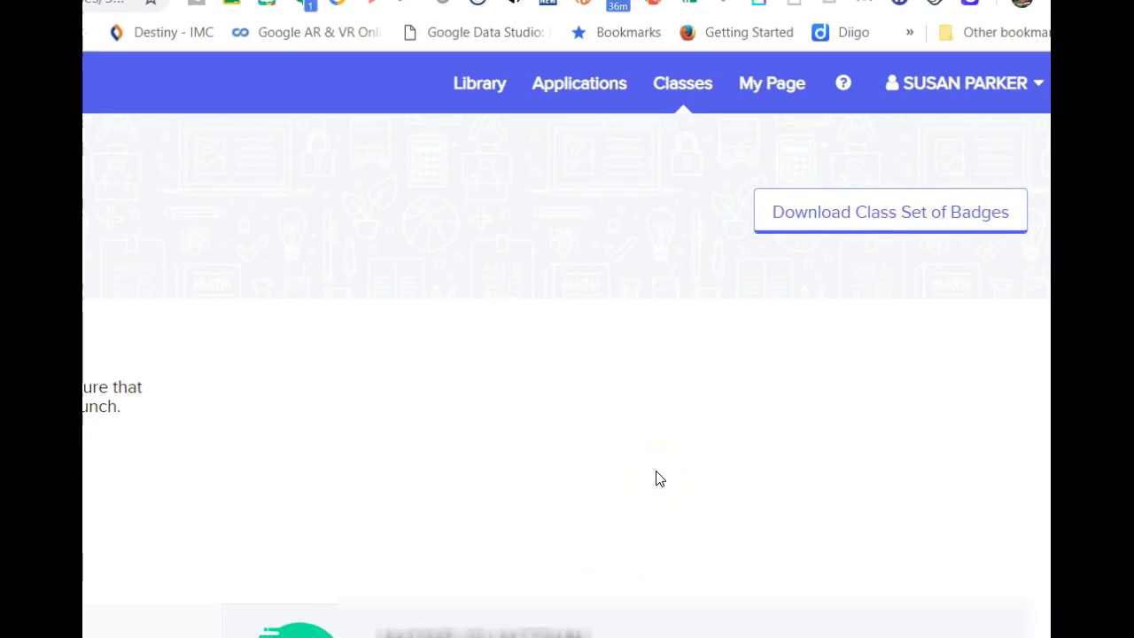
- Download the B131/101 class set of student login badges, then go to My Page
left_click(837, 227)
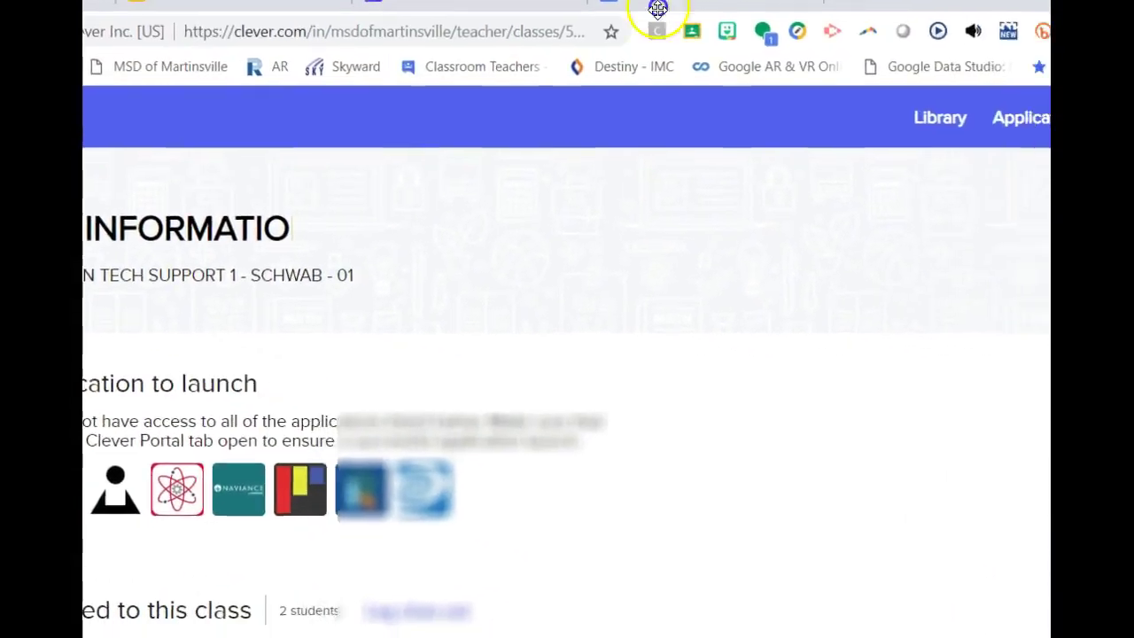
left_click(930, 78)
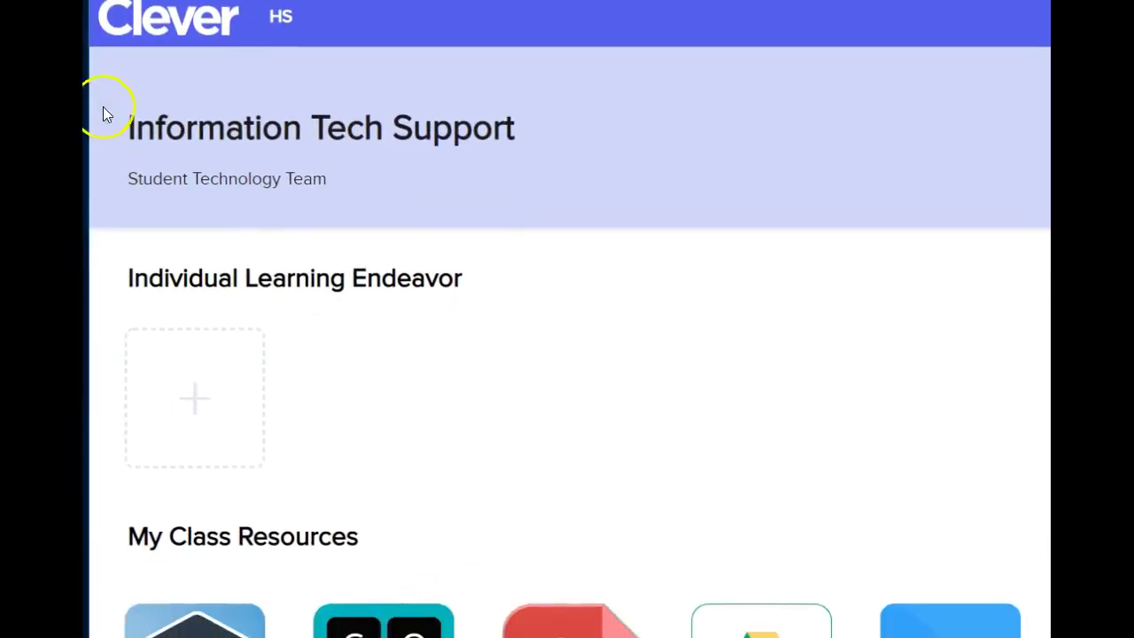
left_click(284, 164)
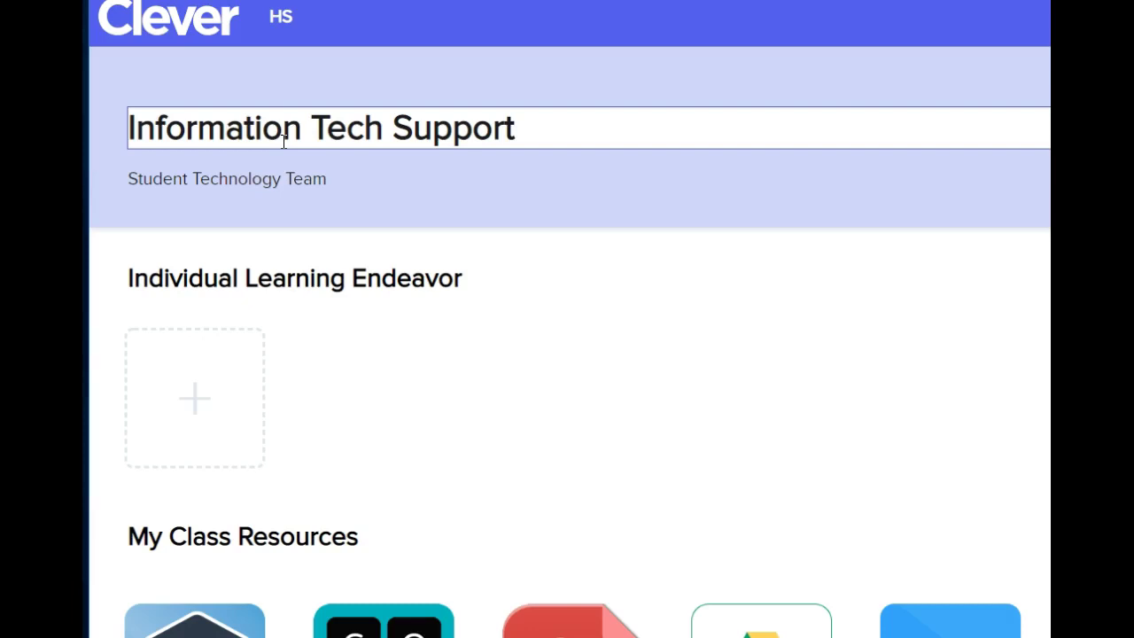
left_click(212, 182)
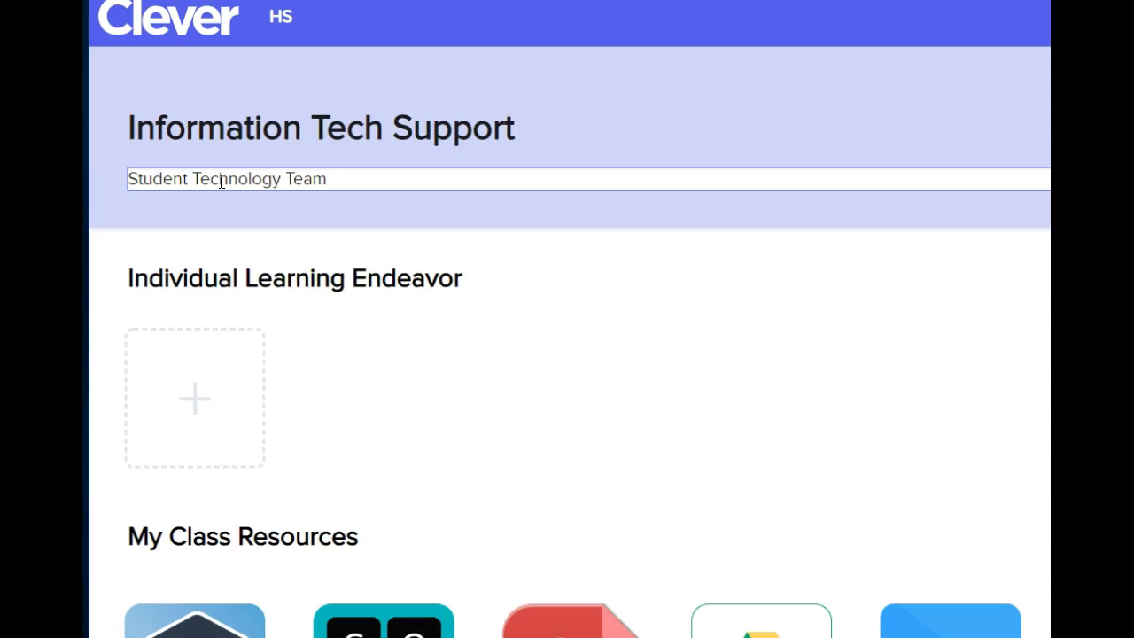
left_click(266, 287)
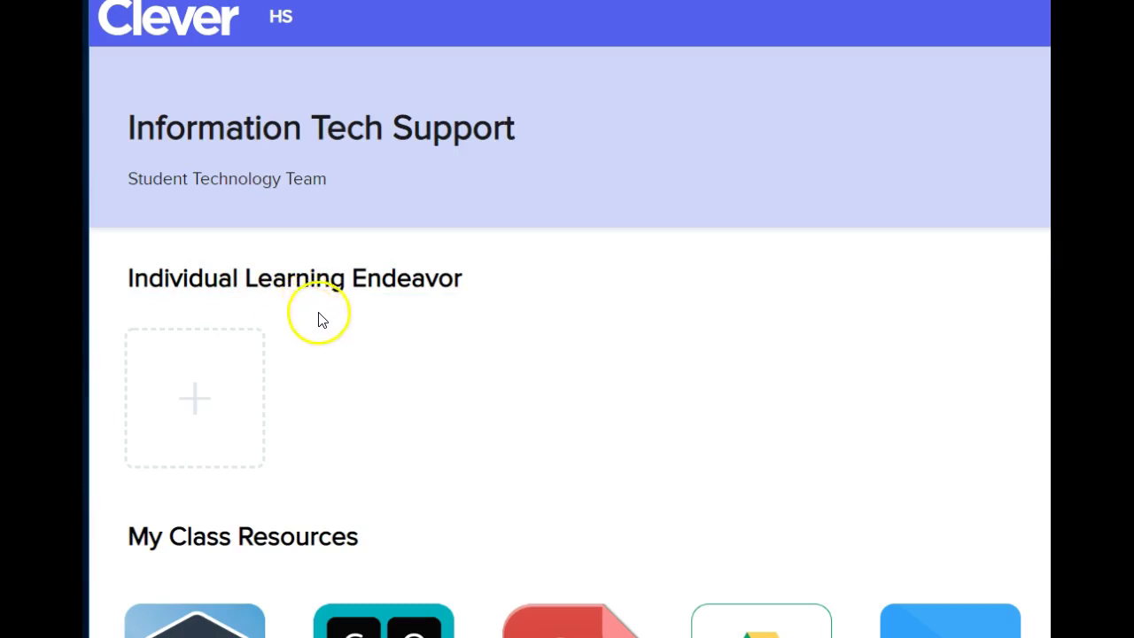
scroll(352, 349, "down", 4)
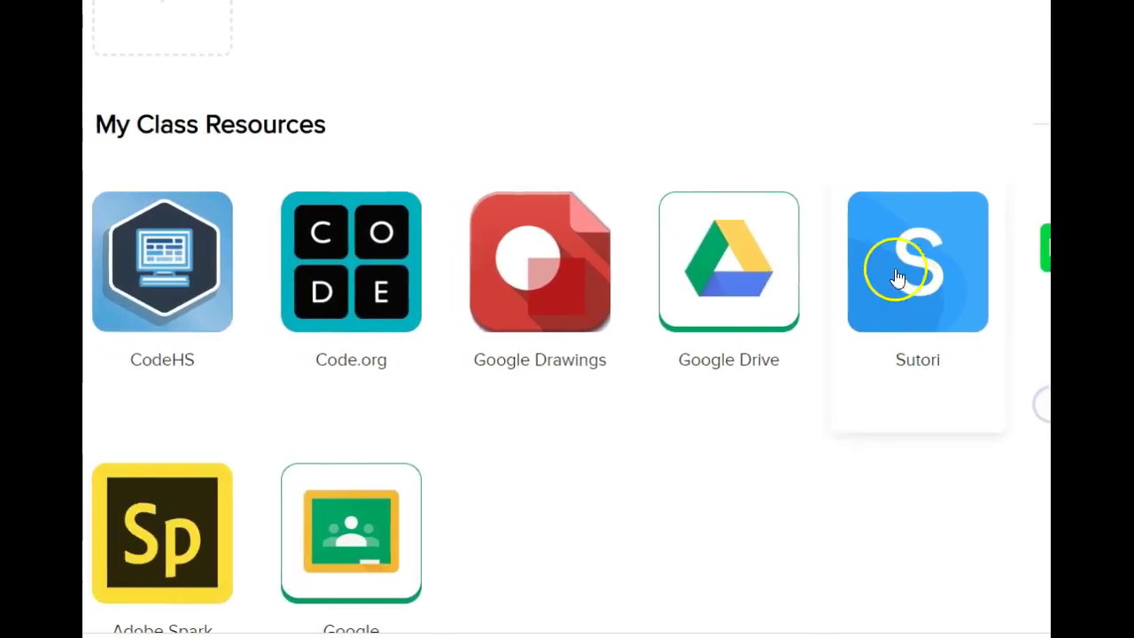
- Drag the Google Drive tile from General Resources up beside Google Classroom in My Class Resources
scroll(886, 275, "down", 6)
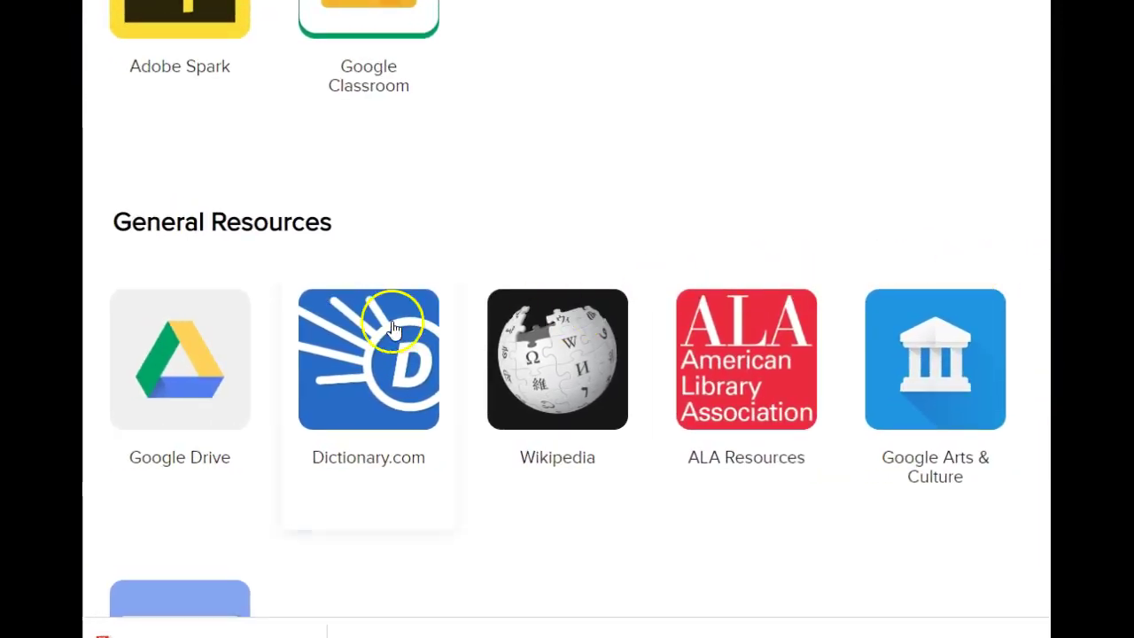
mouse_move(203, 378)
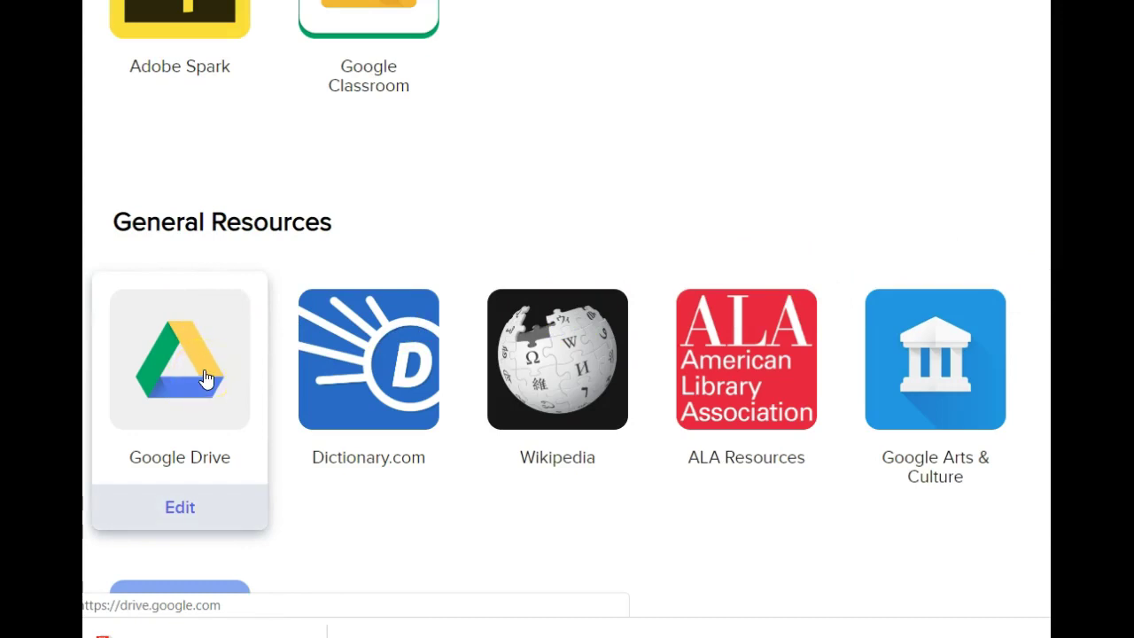
left_click_drag(207, 376, 531, 2)
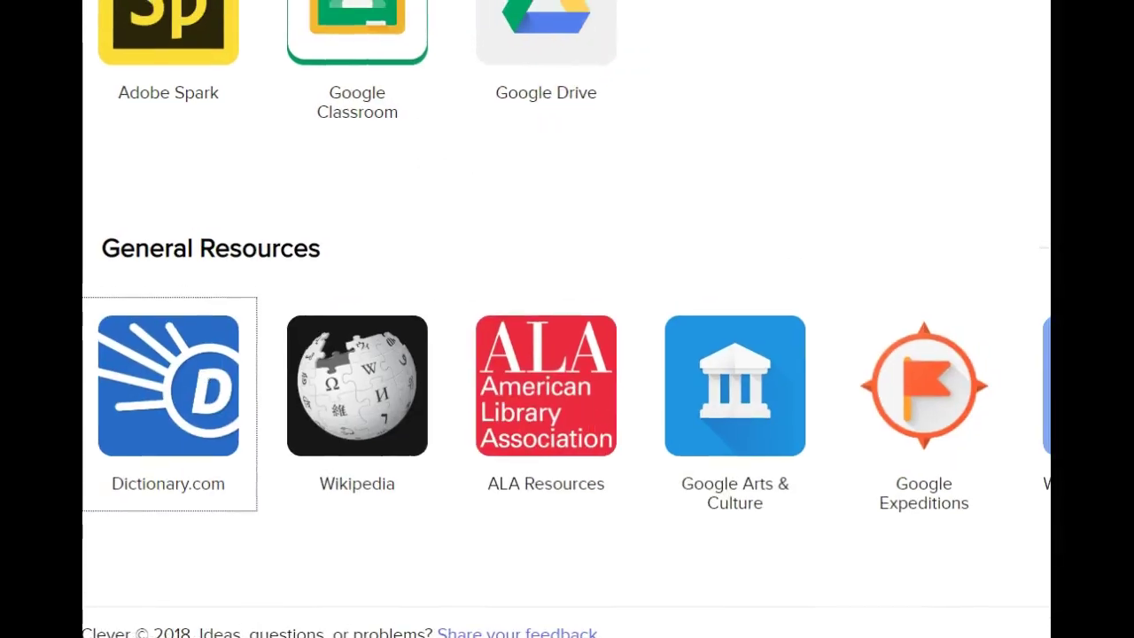
scroll(567, 62, "up", 3)
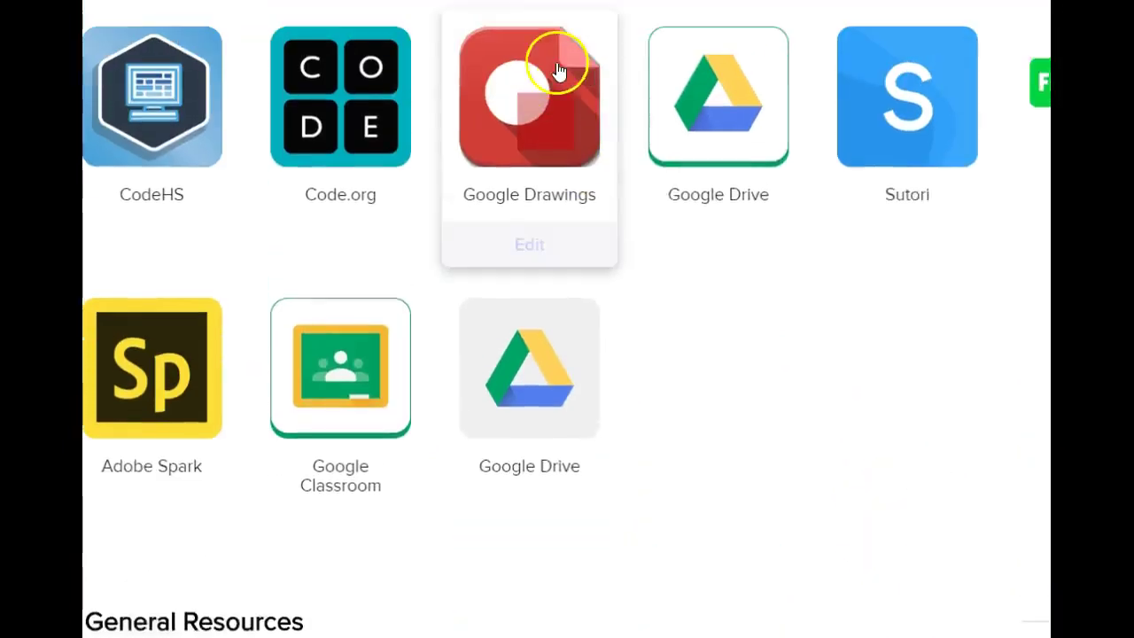
mouse_move(534, 369)
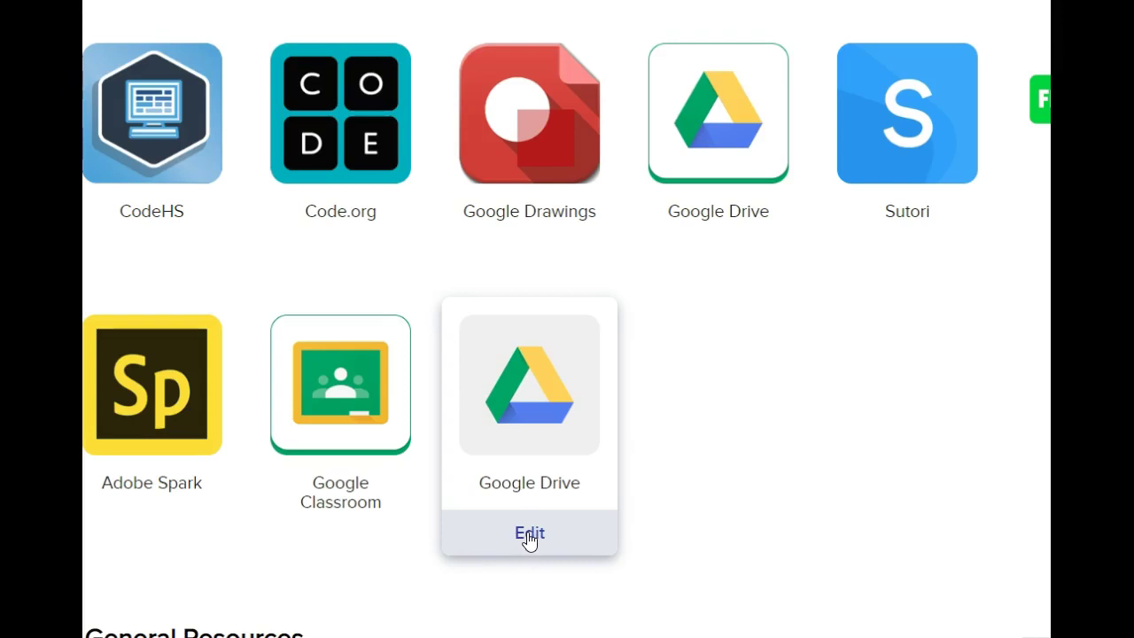
- Delete the duplicate Google Drive tile with Delete resource, then turn on Visible to students
left_click(530, 536)
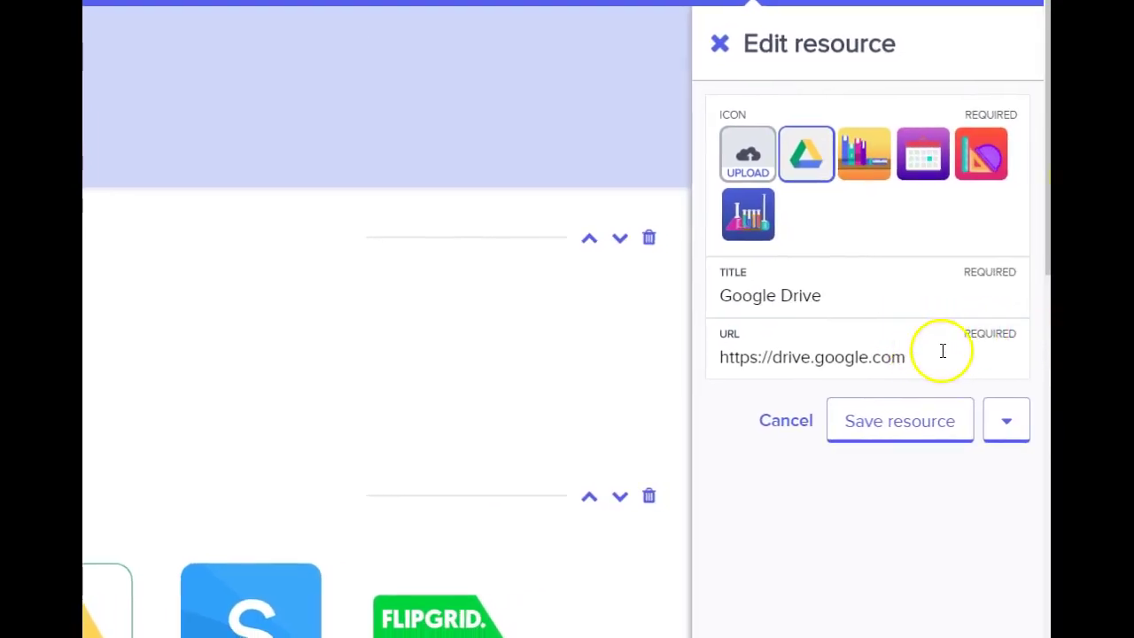
left_click(1007, 422)
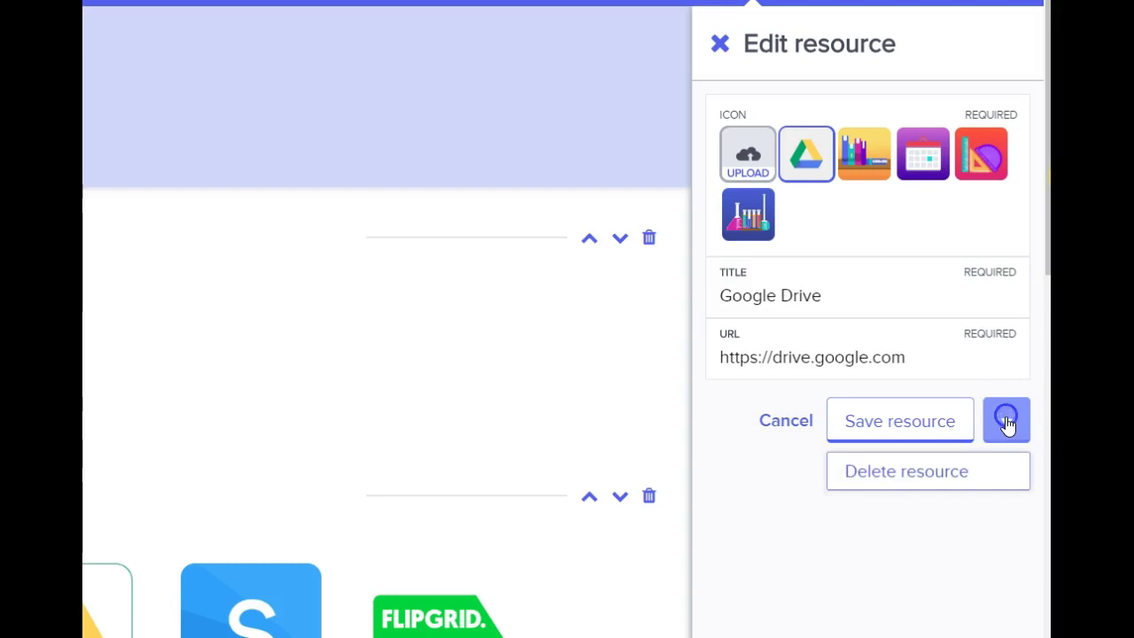
left_click(923, 479)
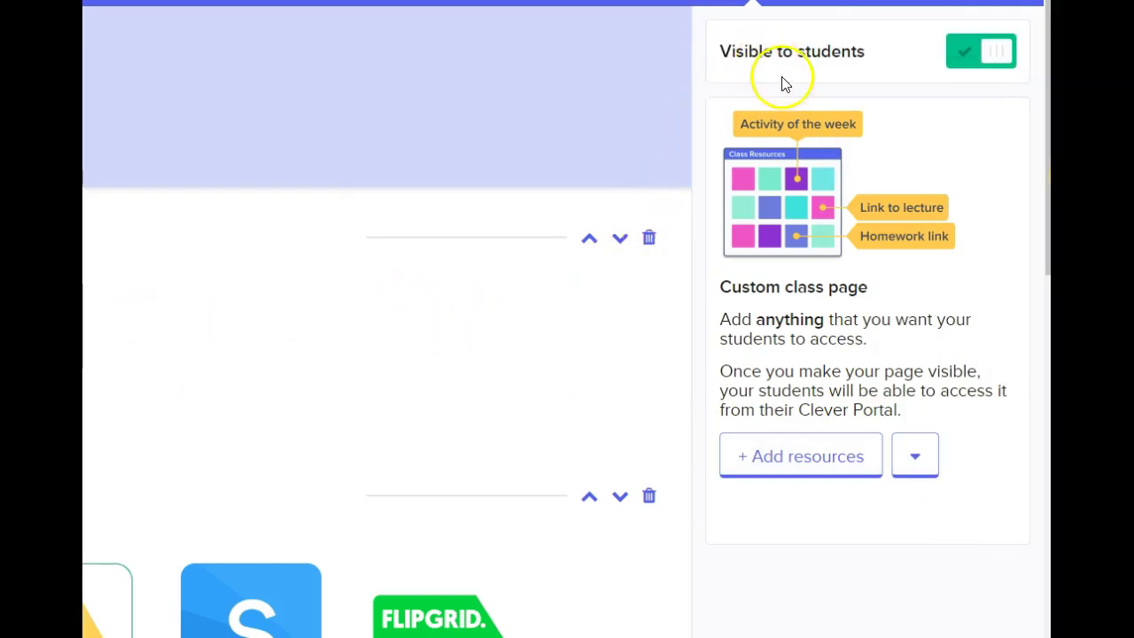
left_click(985, 66)
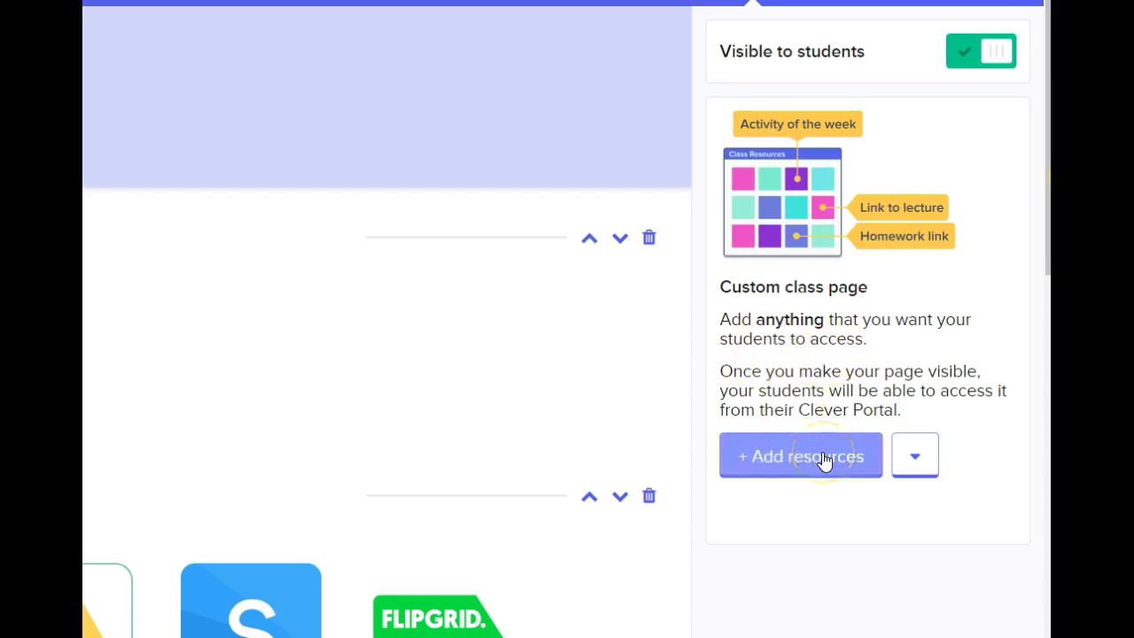
- Search 'edp', pick EdPuzzle as the new resource, and keep its puzzle-piece icon
left_click(823, 459)
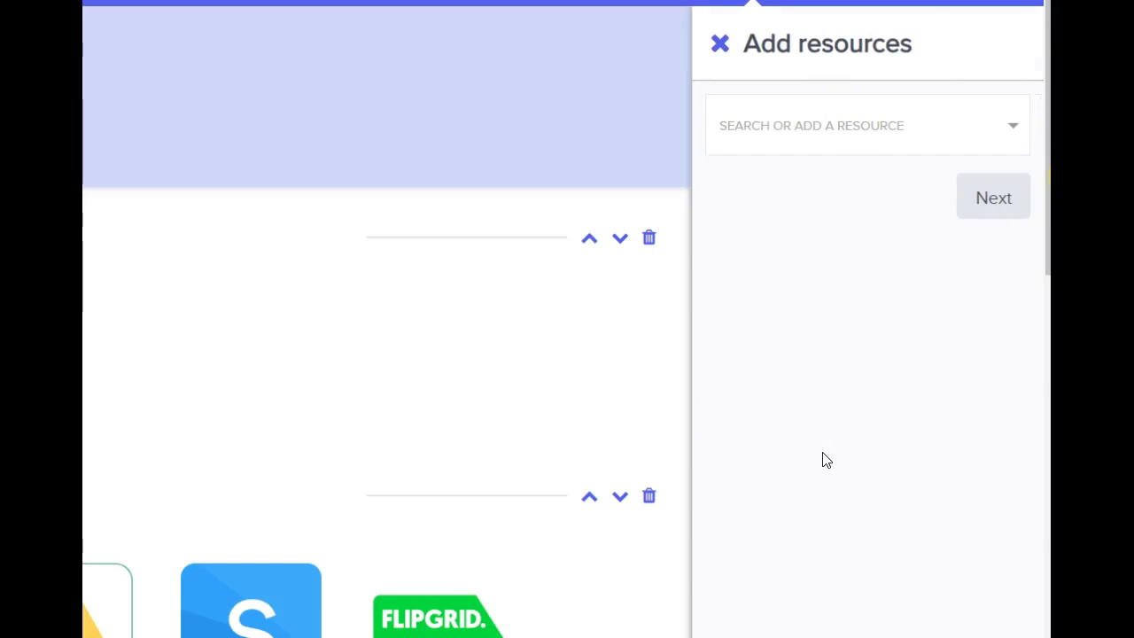
left_click(776, 129)
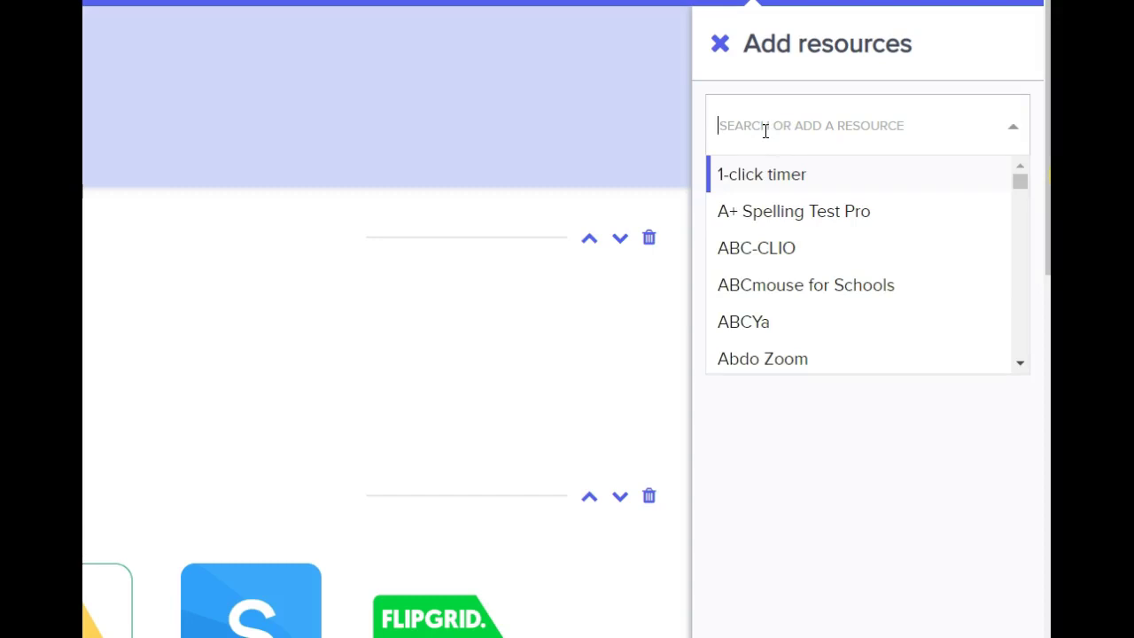
type("edp")
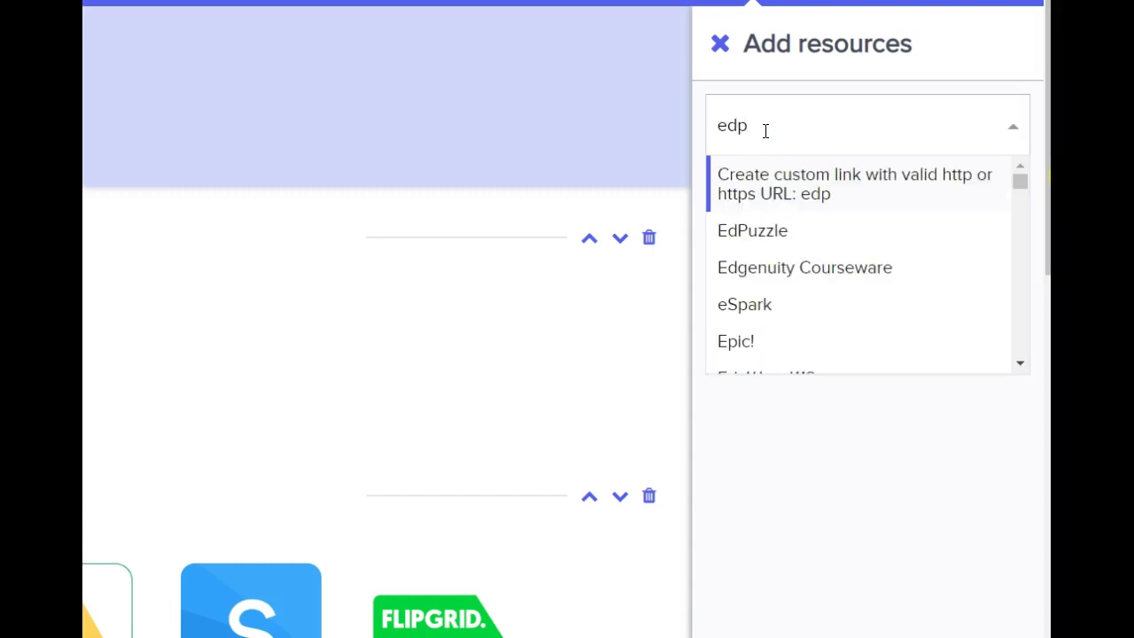
left_click(770, 235)
left_click(985, 213)
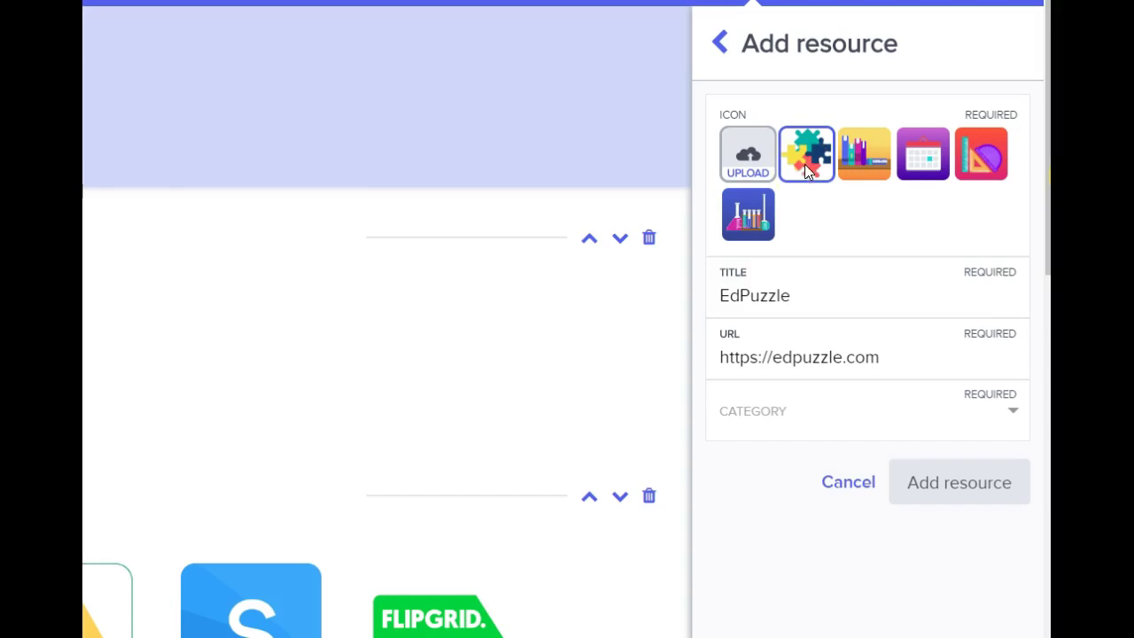
left_click(807, 157)
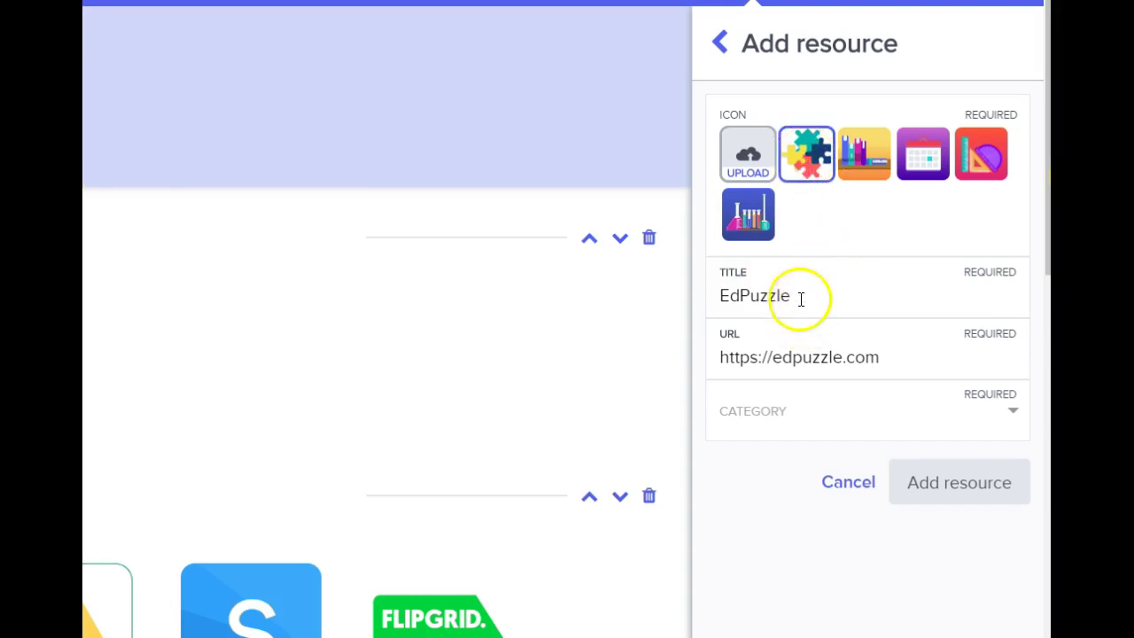
- File EdPuzzle under the Individual Learning Endeavor category and add it to the page
left_click(1011, 414)
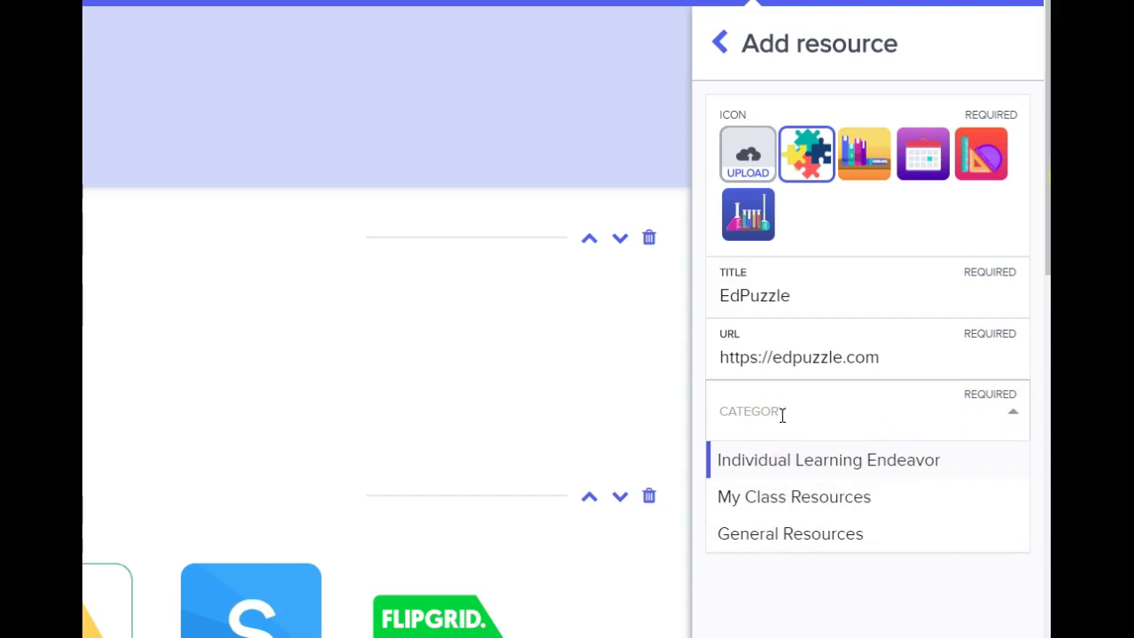
type("s")
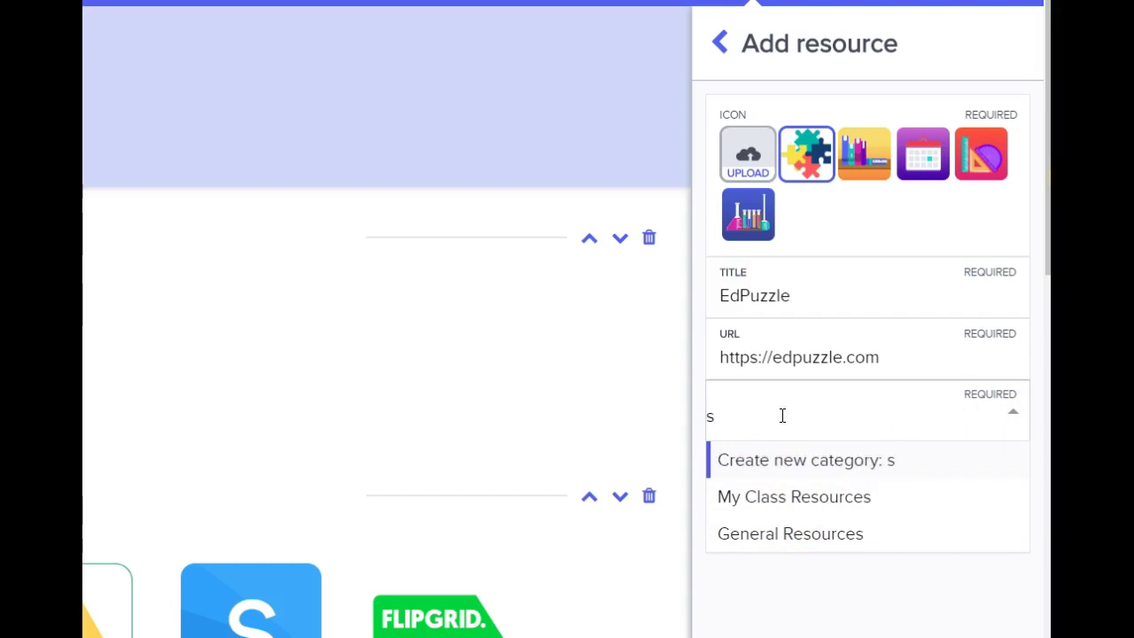
left_click(781, 418)
left_click(767, 463)
left_click(734, 412)
key("BackSpace")
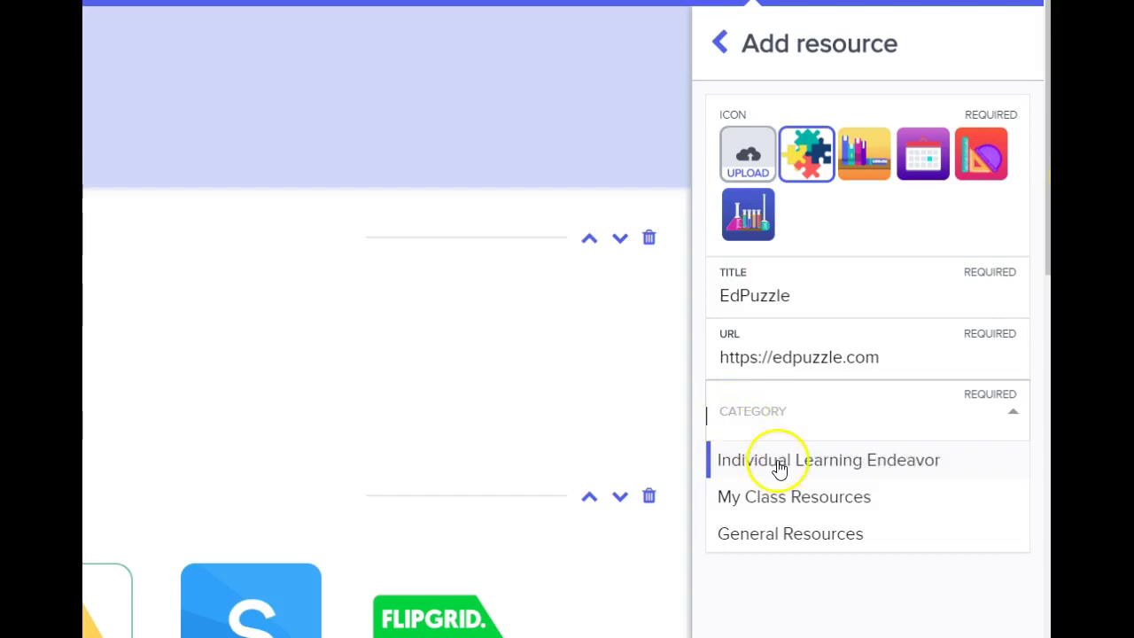
left_click(784, 463)
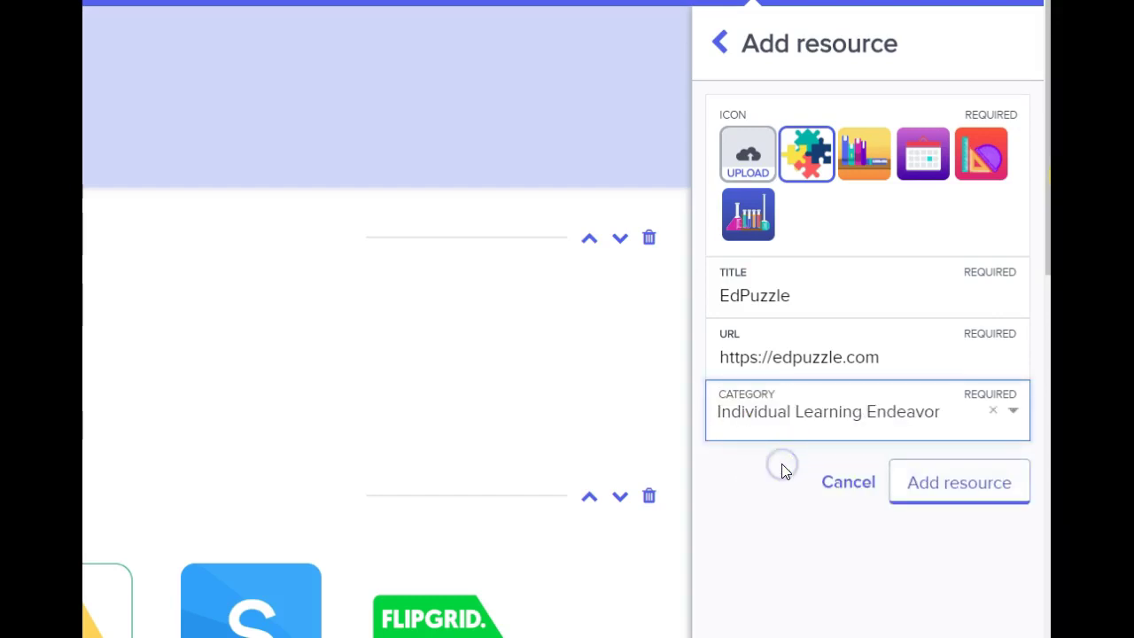
left_click(922, 485)
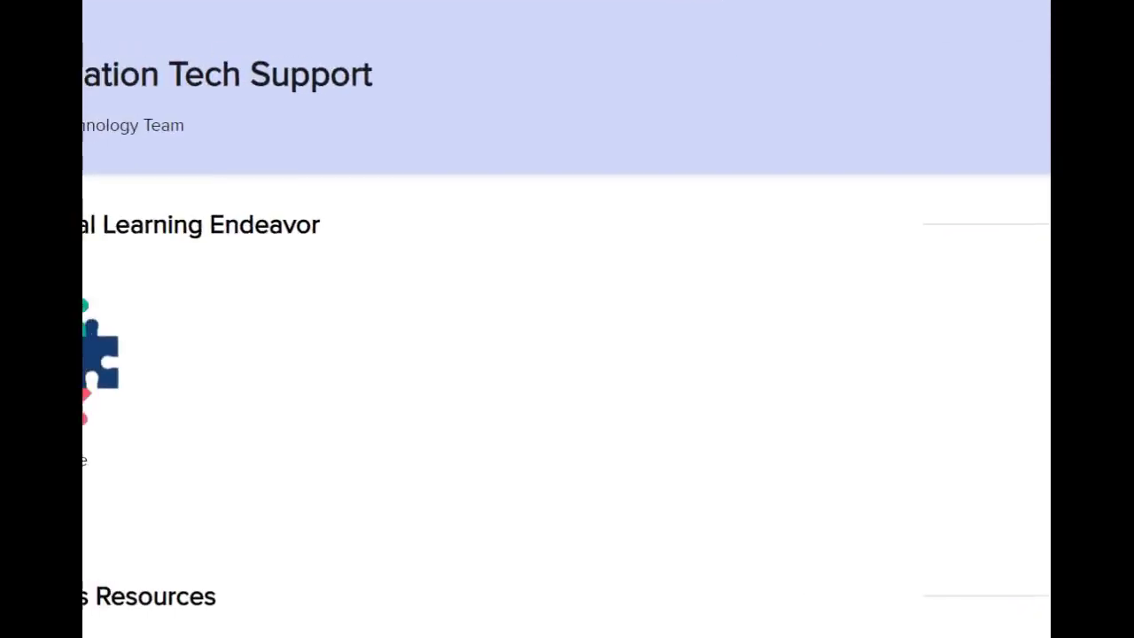
- Reopen '+ Add resources' to get an empty resource search field
mouse_move(101, 363)
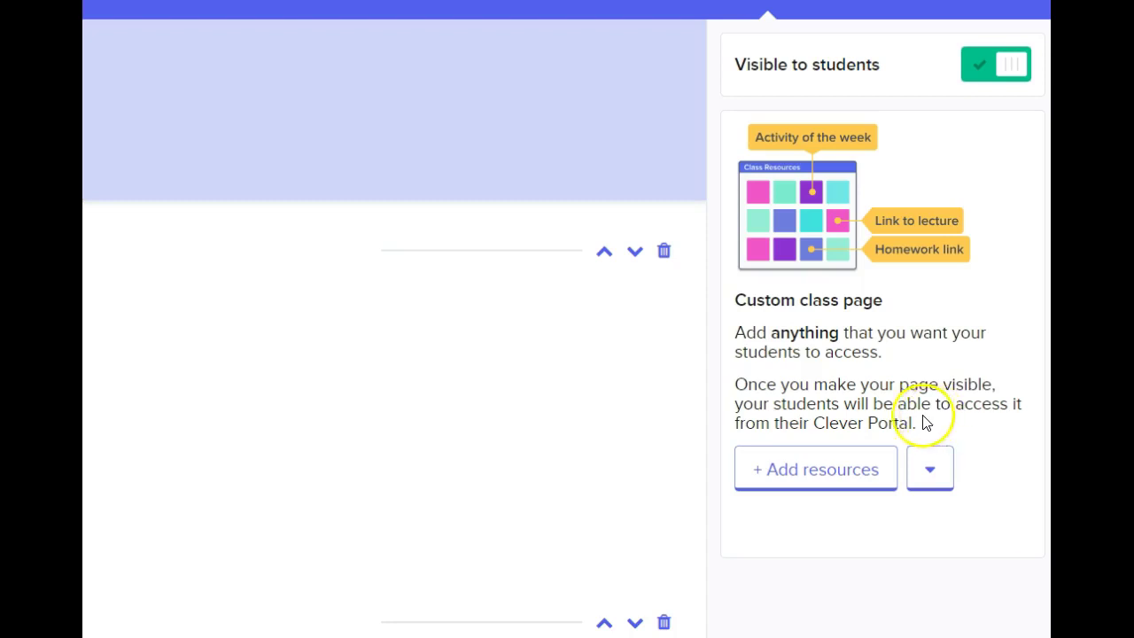
left_click(853, 469)
left_click(833, 470)
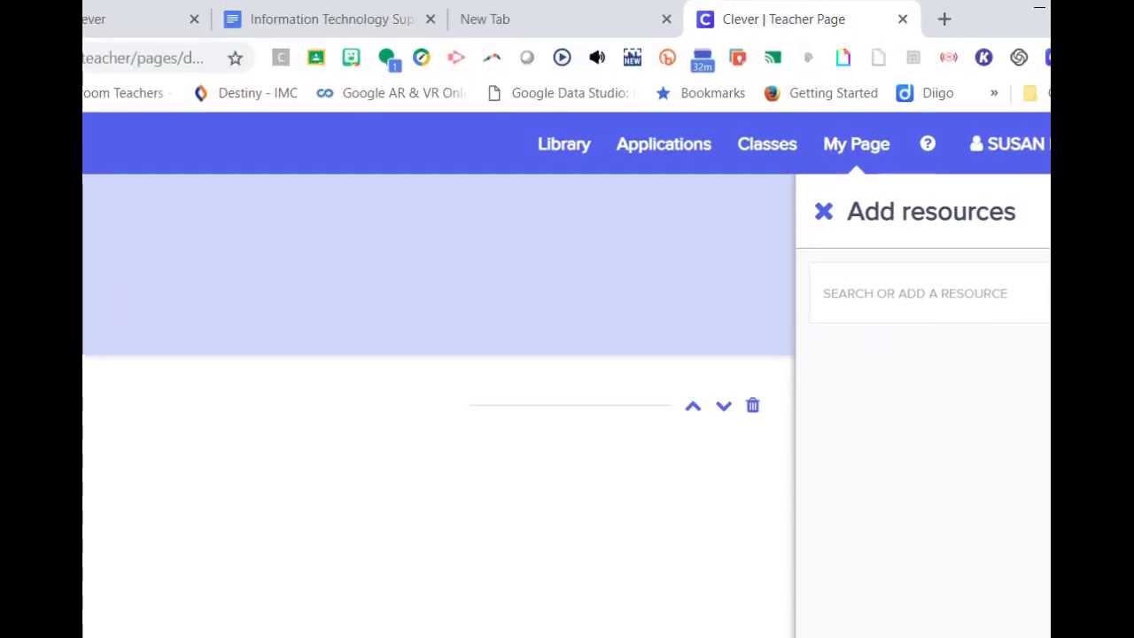
- Copy the assignment Google Doc's view-only shareable link and close the sharing settings
left_click(354, 21)
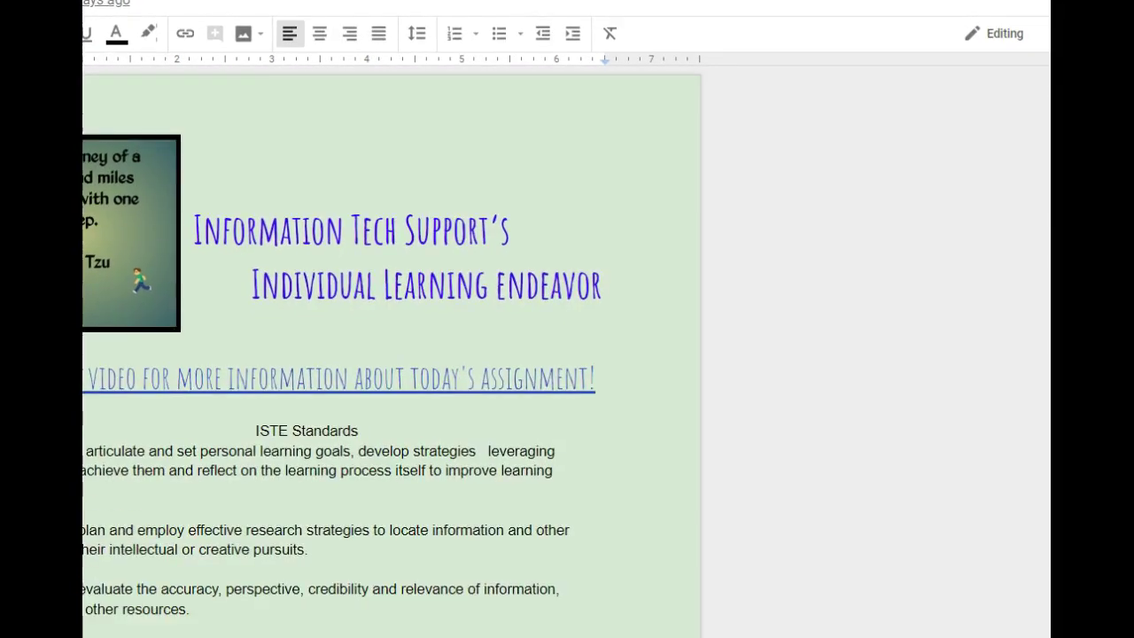
left_click(92, 209)
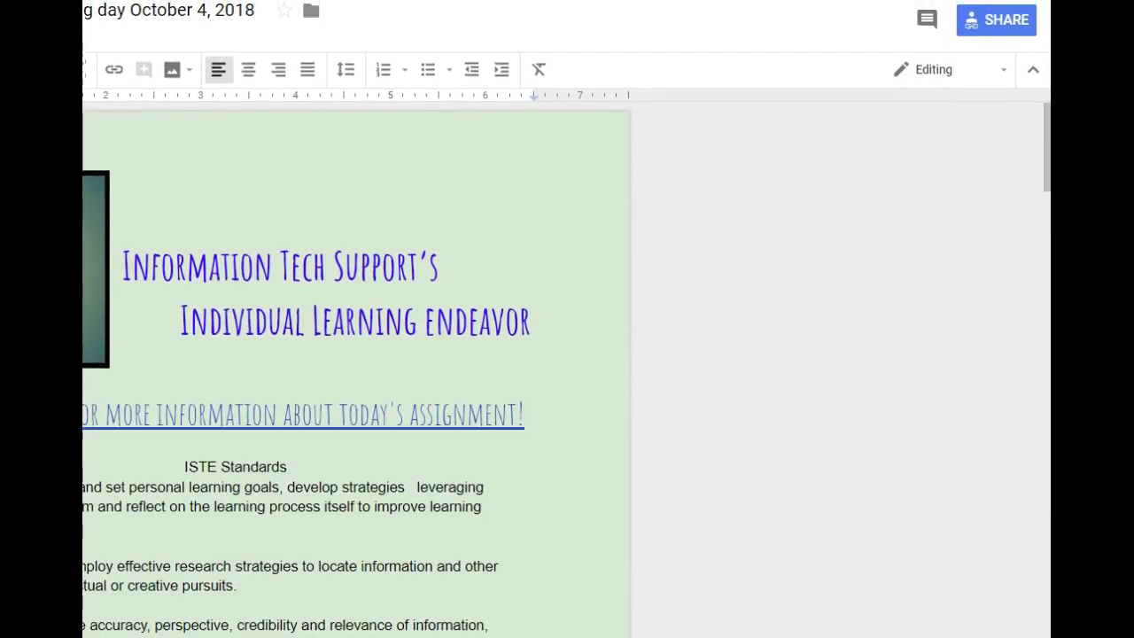
left_click(980, 24)
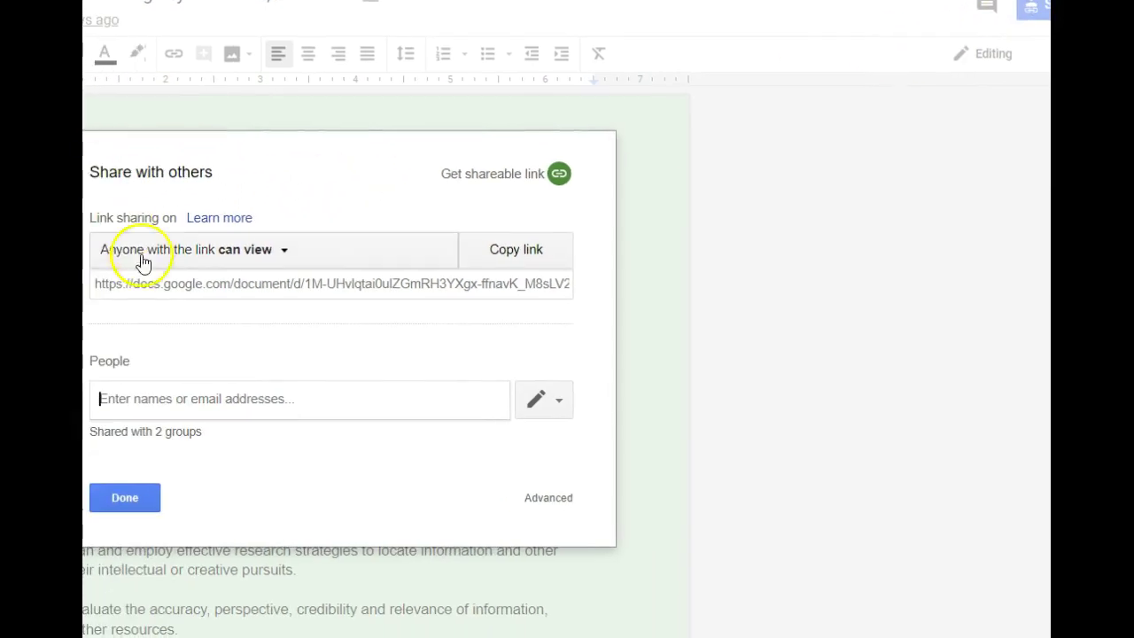
left_click(153, 286)
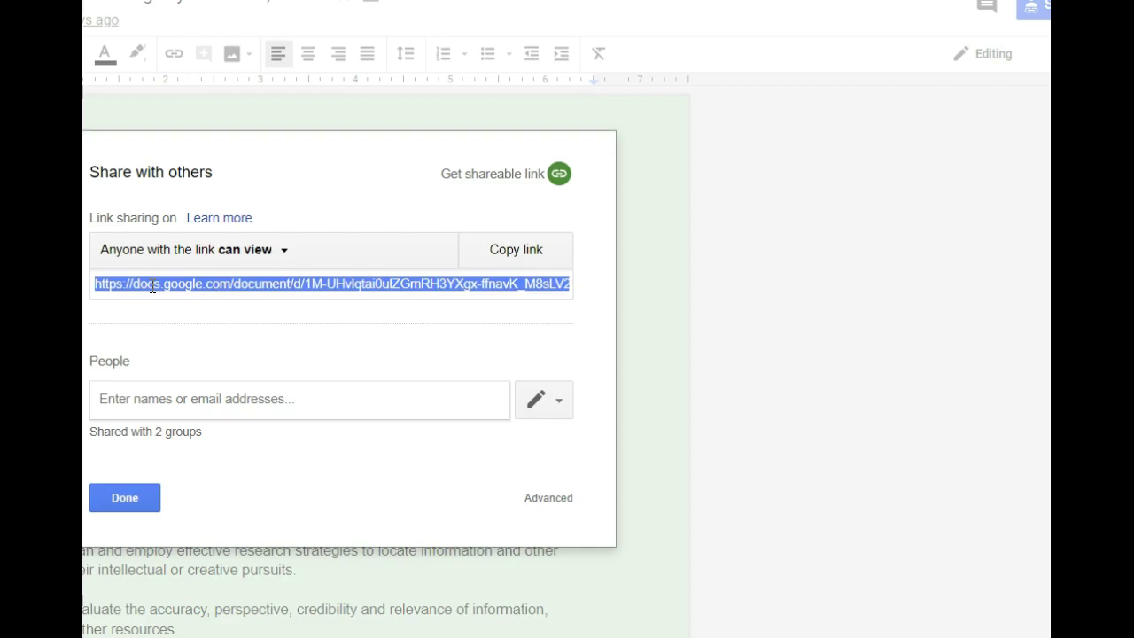
left_click(131, 502)
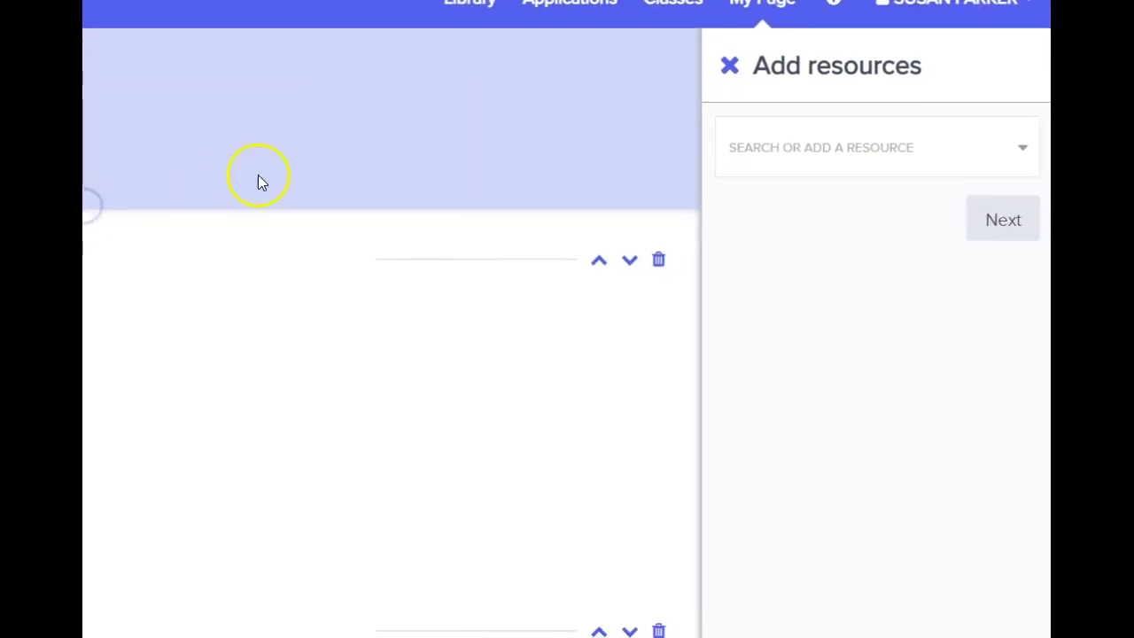
- Paste the Google Doc URL into the resource search and use it as a custom link
left_click(765, 151)
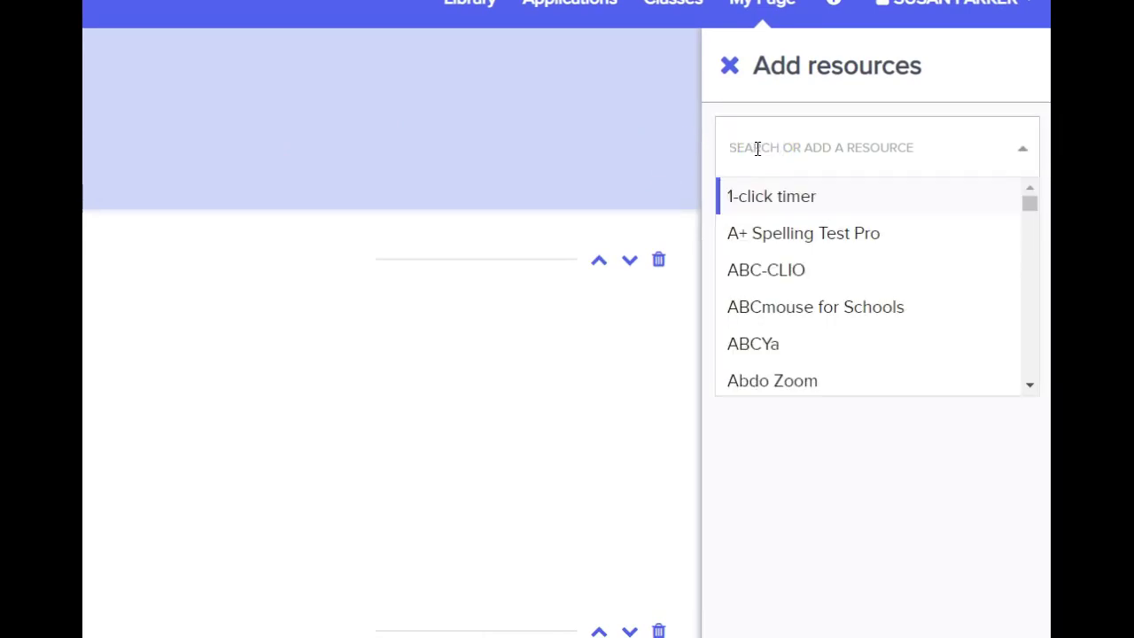
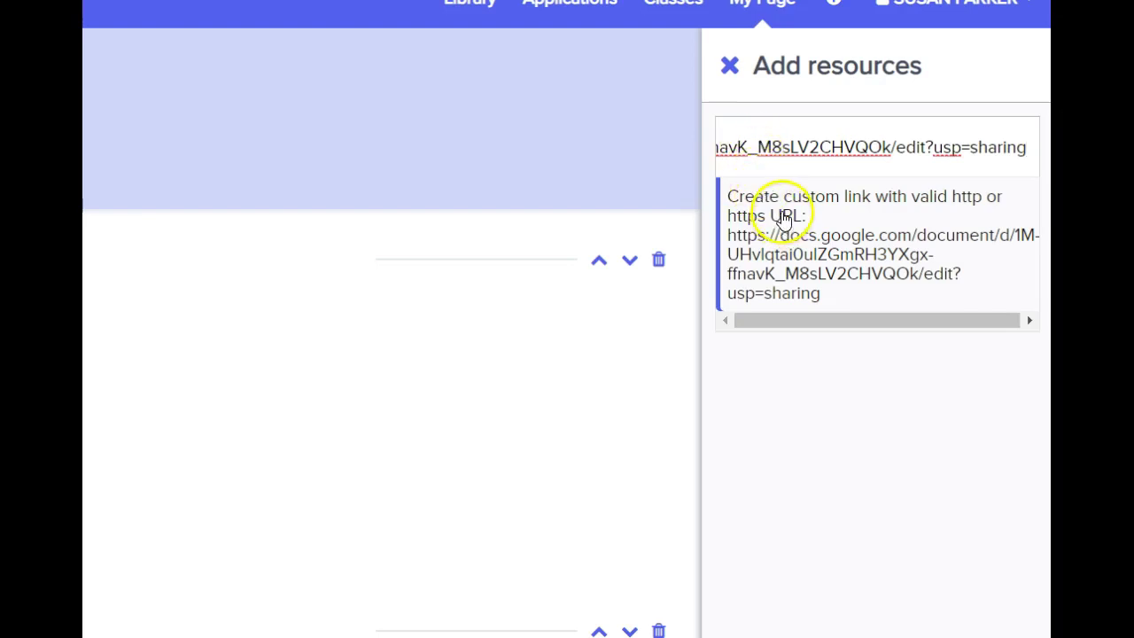
left_click(783, 216)
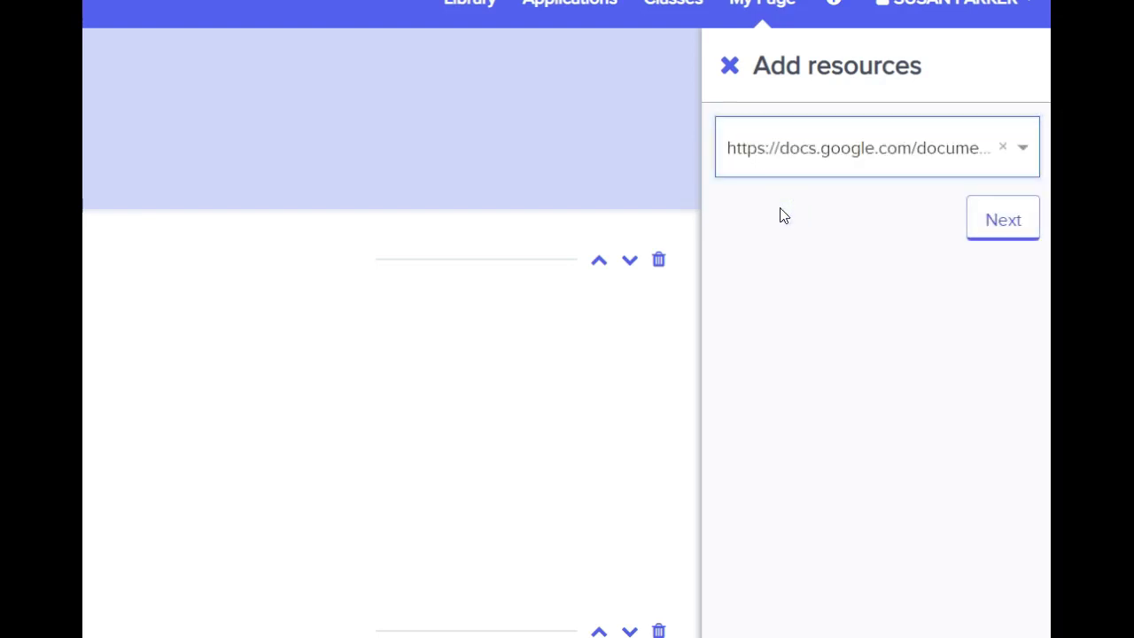
left_click(1004, 226)
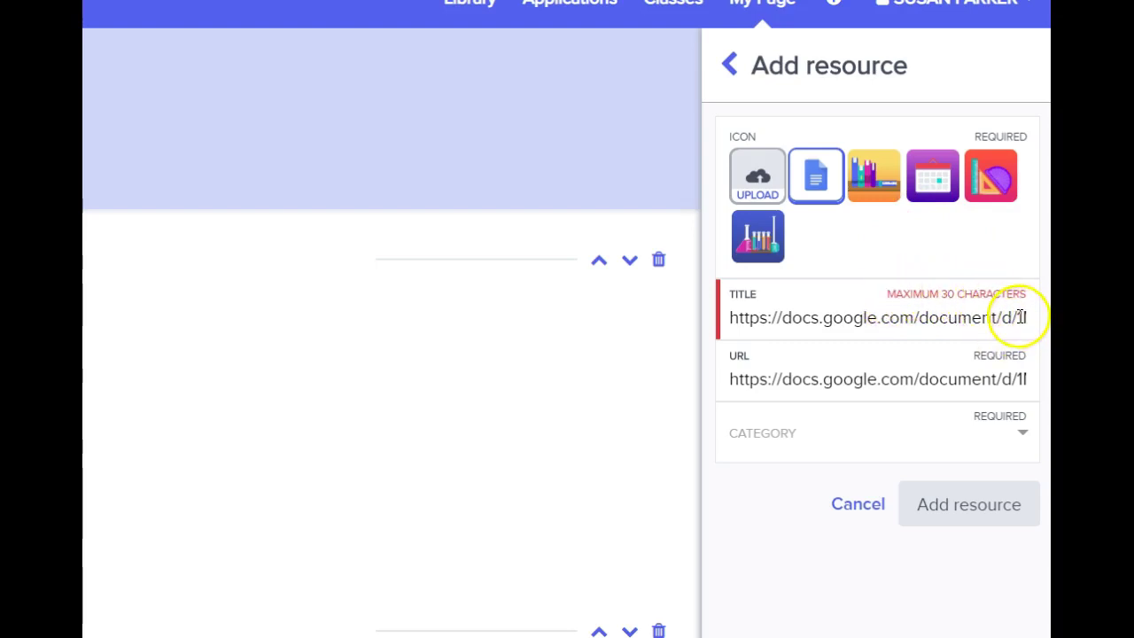
- Retitle the link 'Individual Learning Endeavor', file it in that category, and add it
left_click_drag(1018, 312, 714, 316)
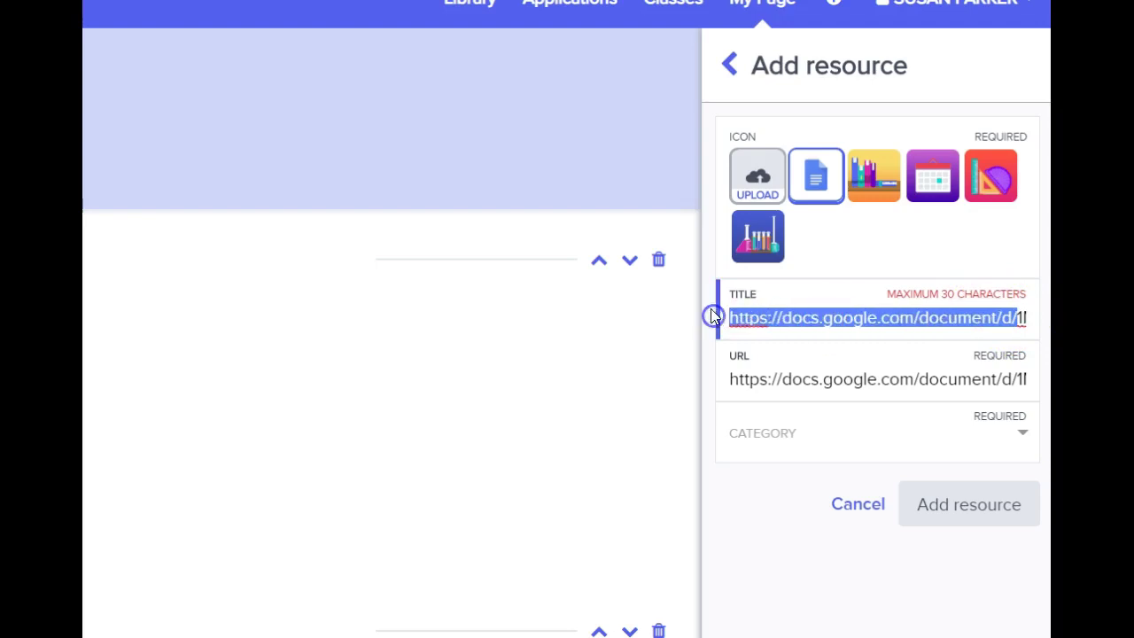
left_click(714, 318)
left_click_drag(1023, 316, 714, 316)
left_click(714, 316)
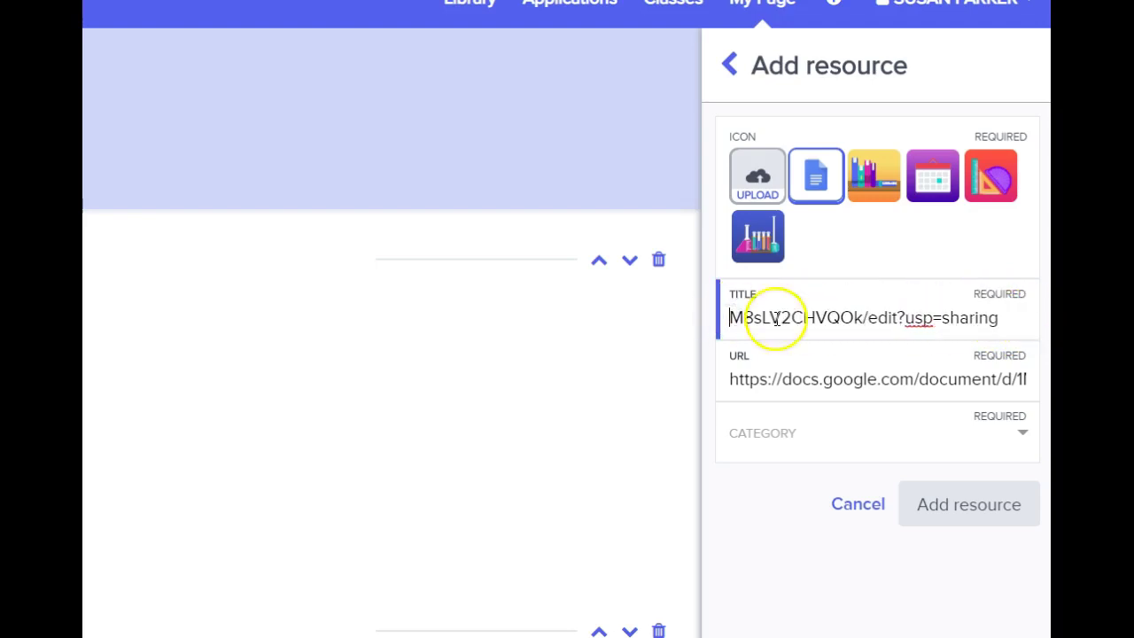
left_click_drag(1010, 317, 718, 321)
key("BackSpace")
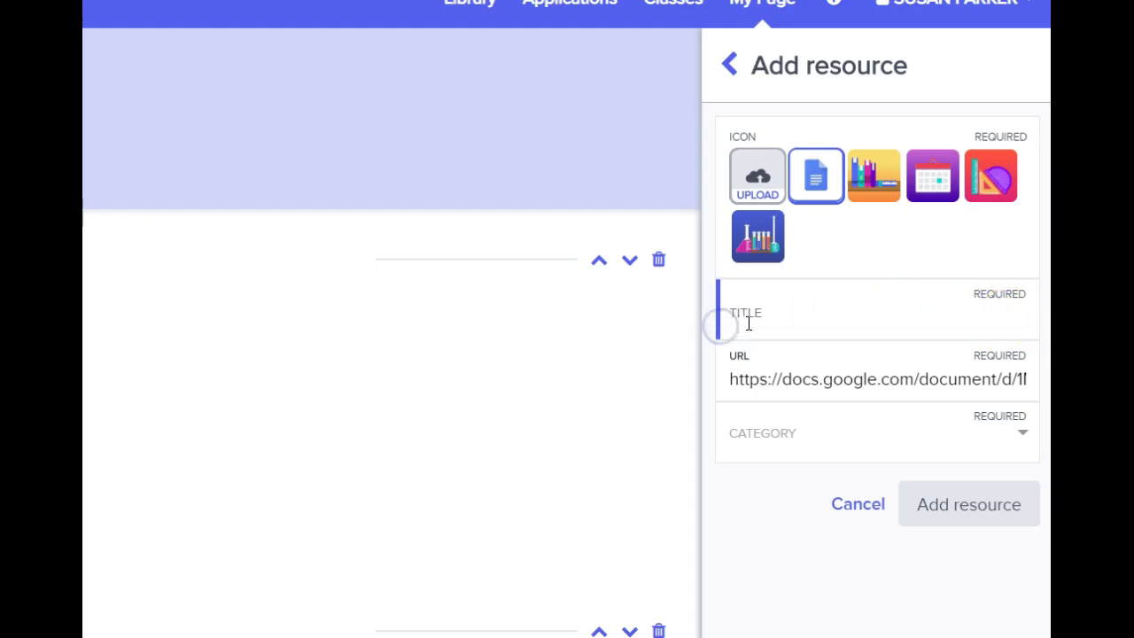
type("Individual Learning Endeavor")
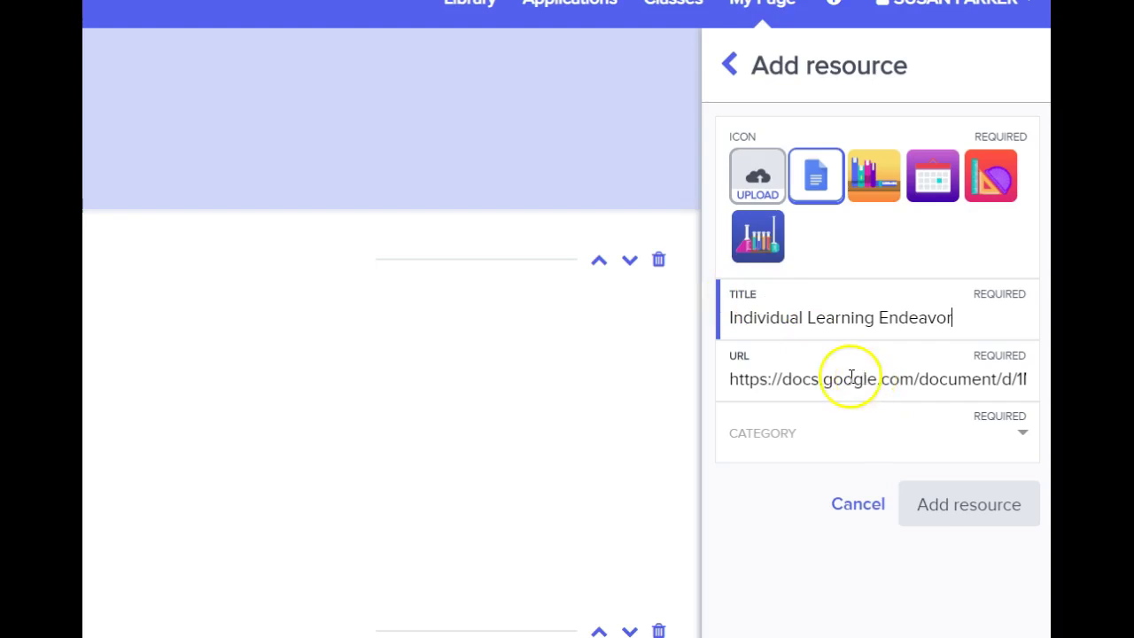
left_click(1021, 434)
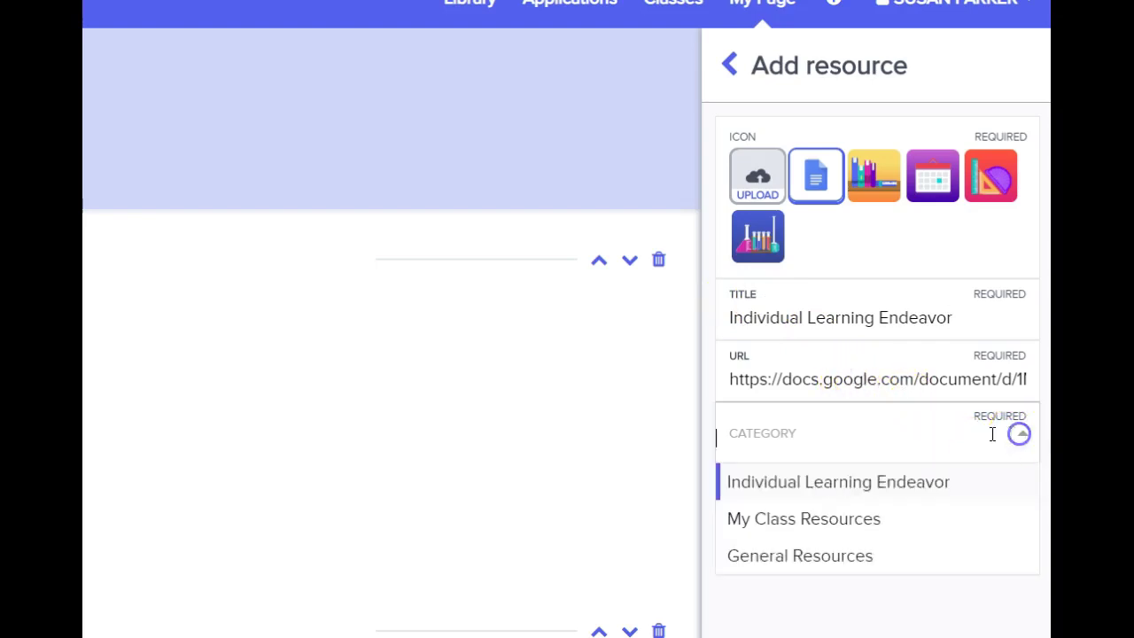
left_click(877, 478)
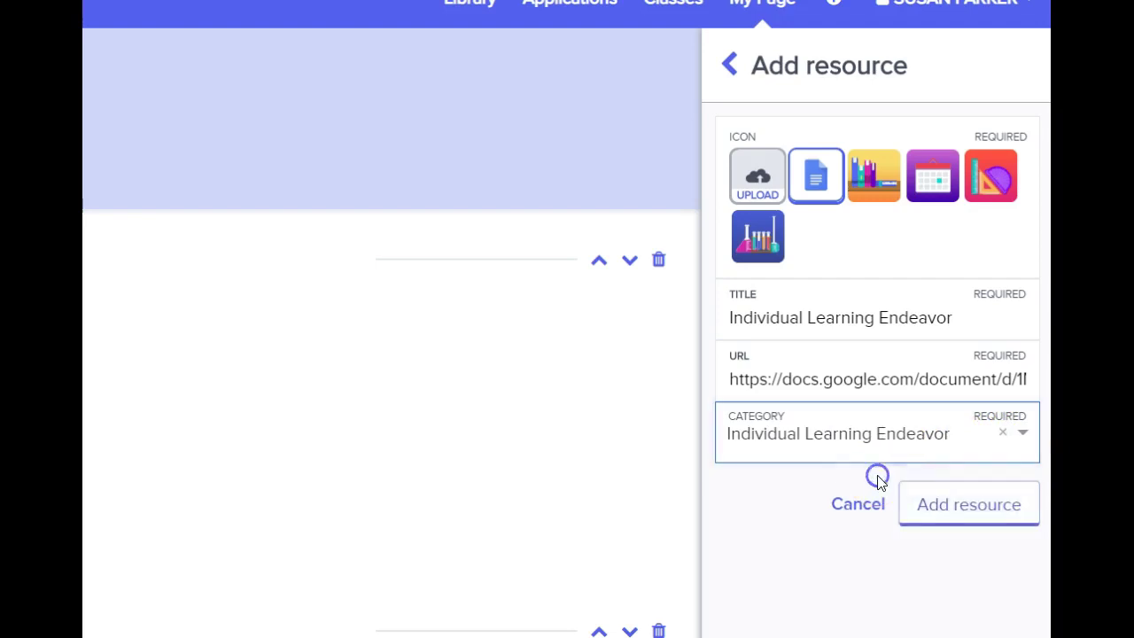
left_click(942, 505)
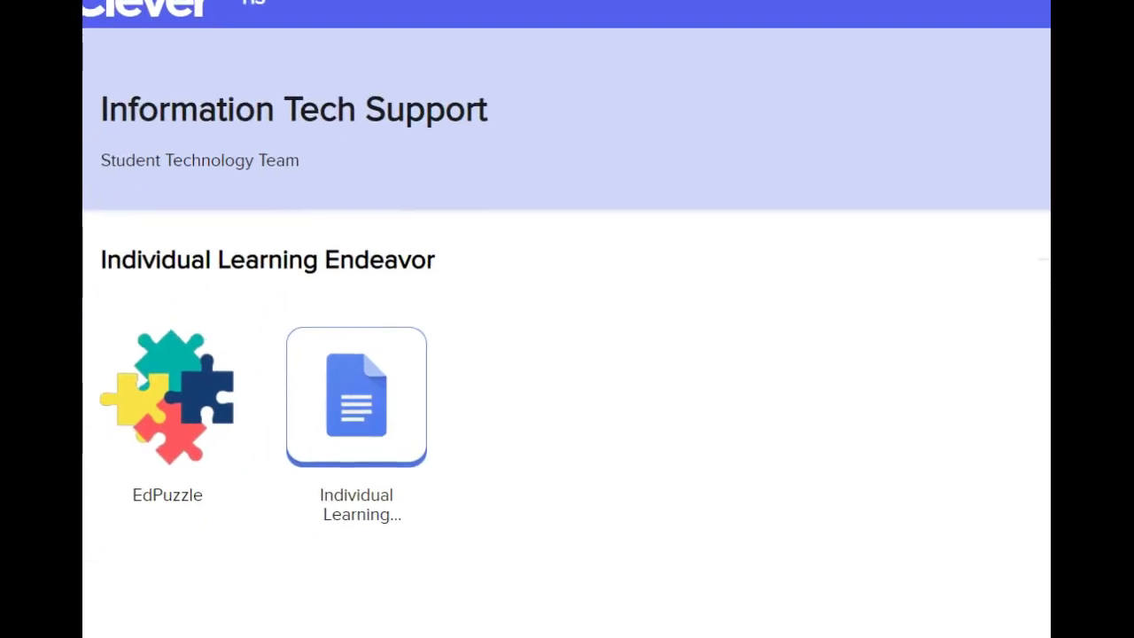
- View the Individual Learning Endeavor document, then reopen the Add resources panel
left_click(363, 422)
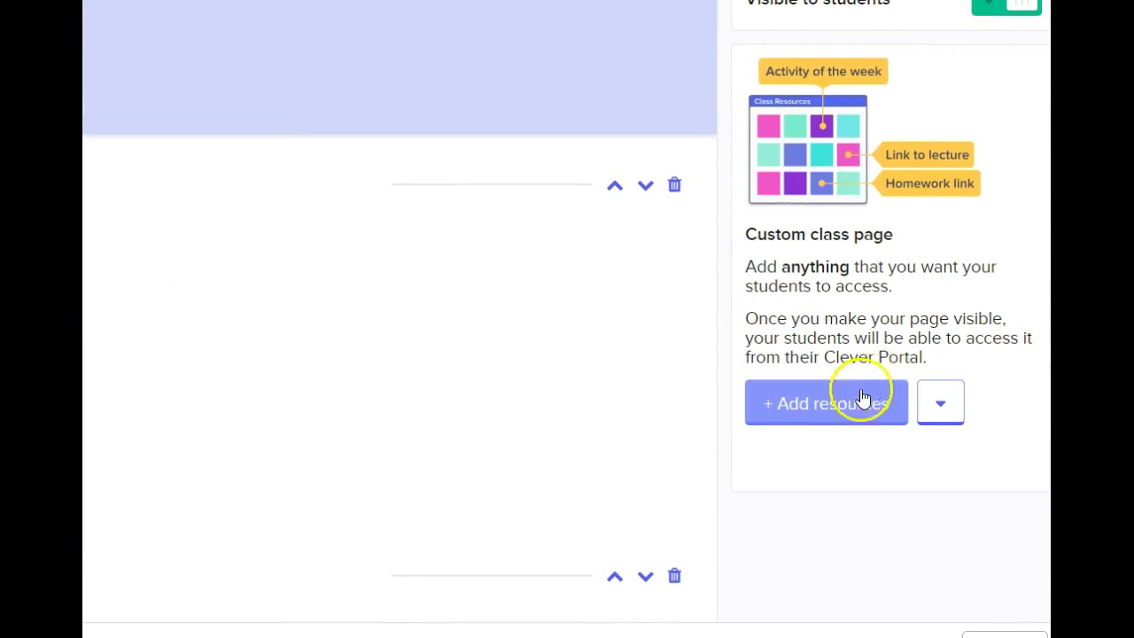
left_click(812, 407)
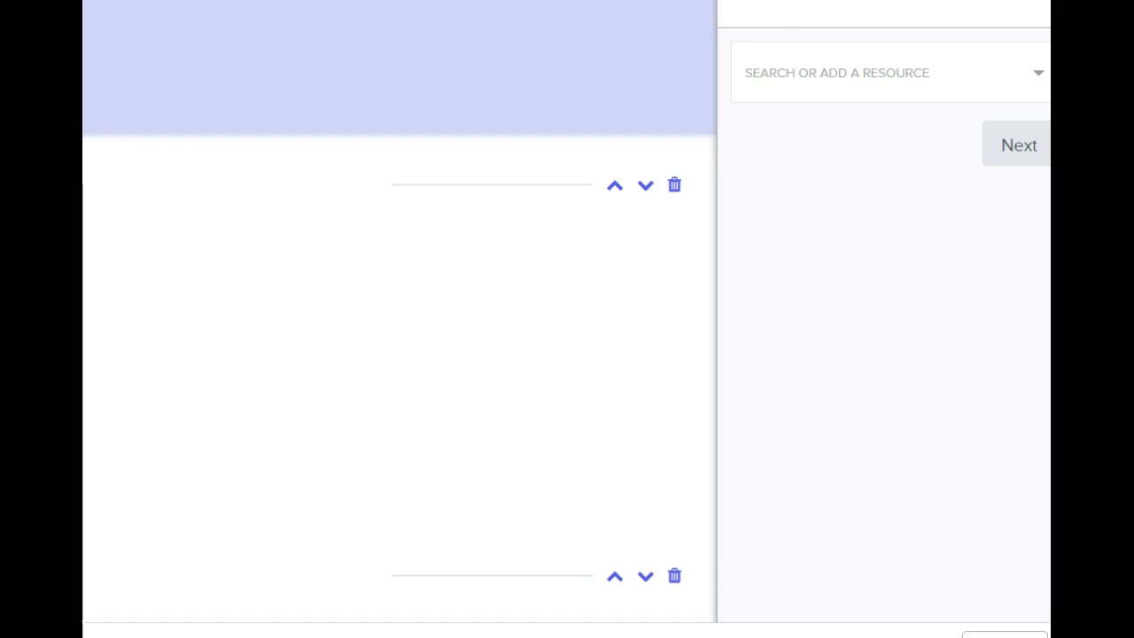
key("ctrl+t")
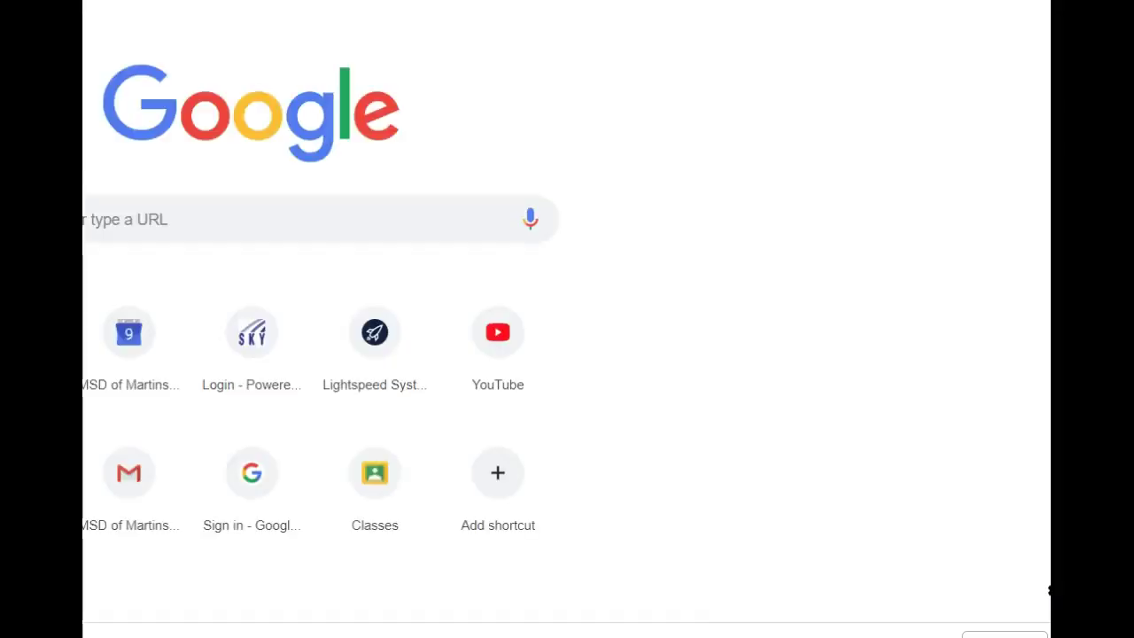
left_click(120, 225)
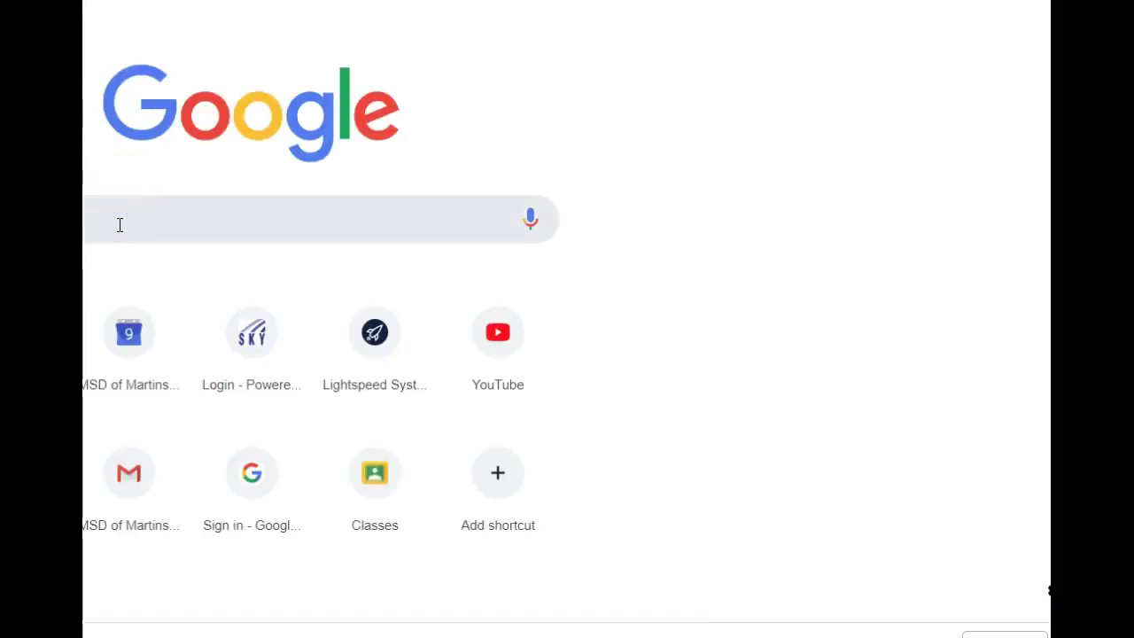
key("ctrl+v")
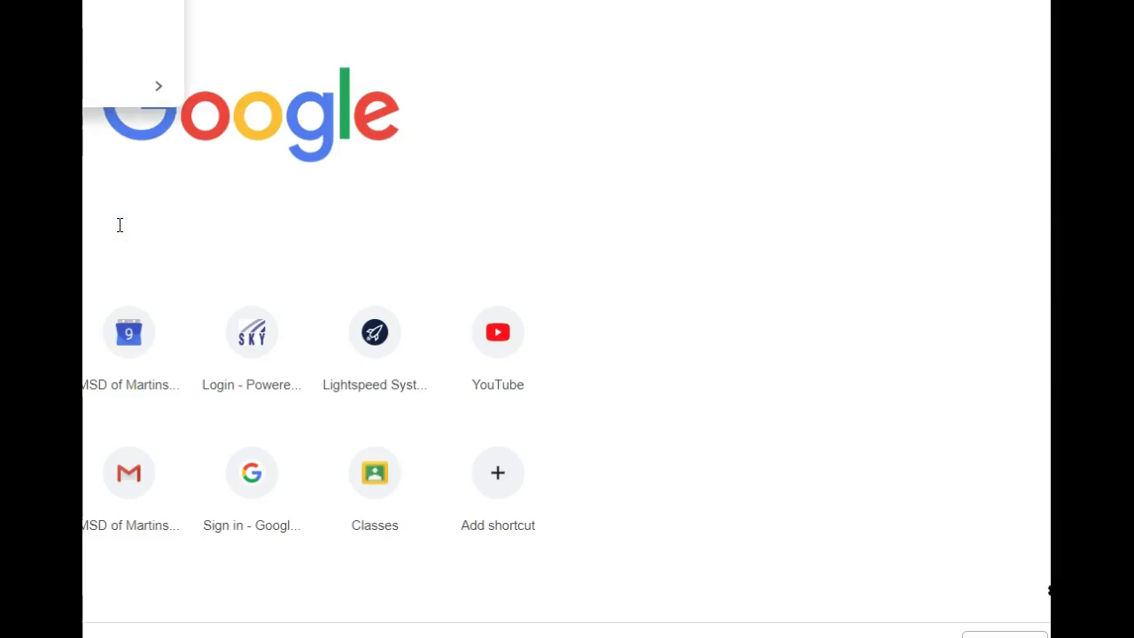
key("Return")
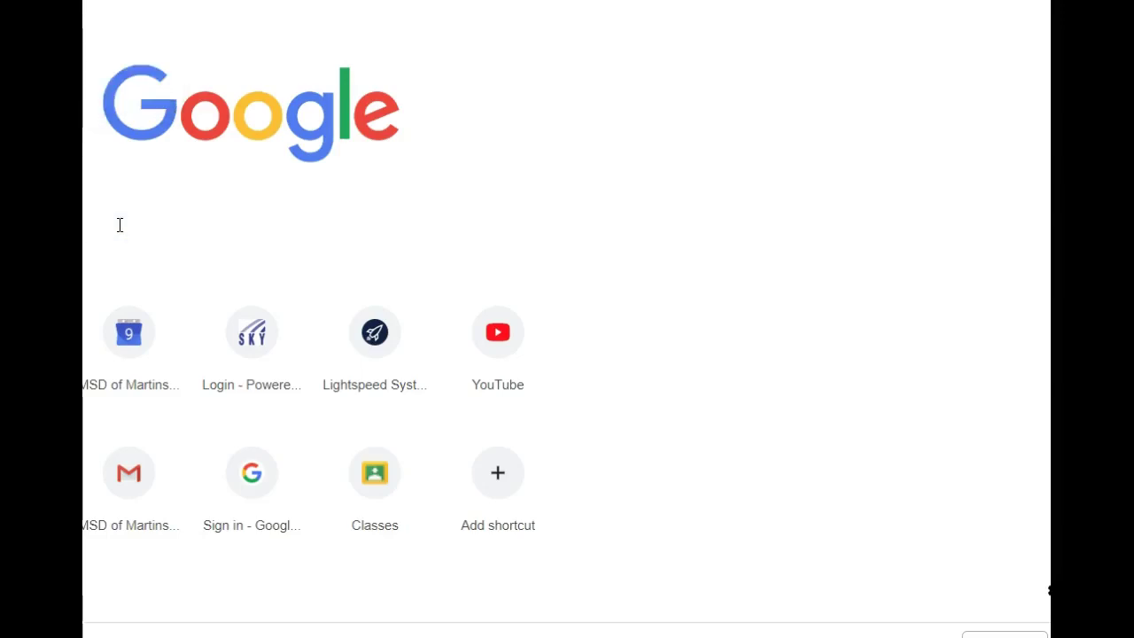
left_click(117, 227)
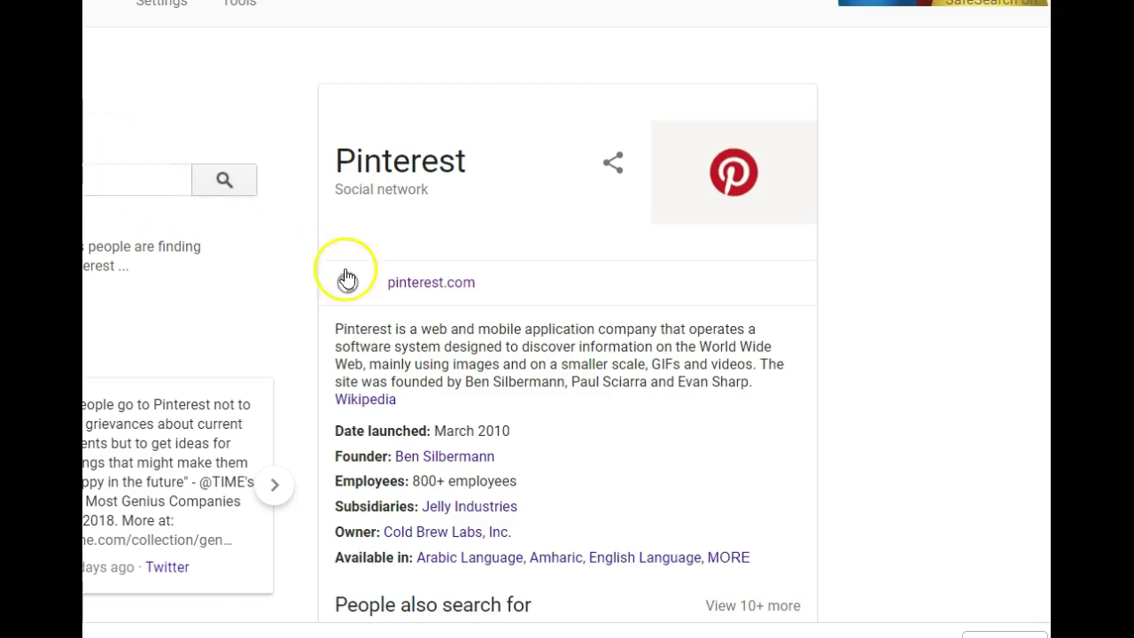
left_click(416, 283)
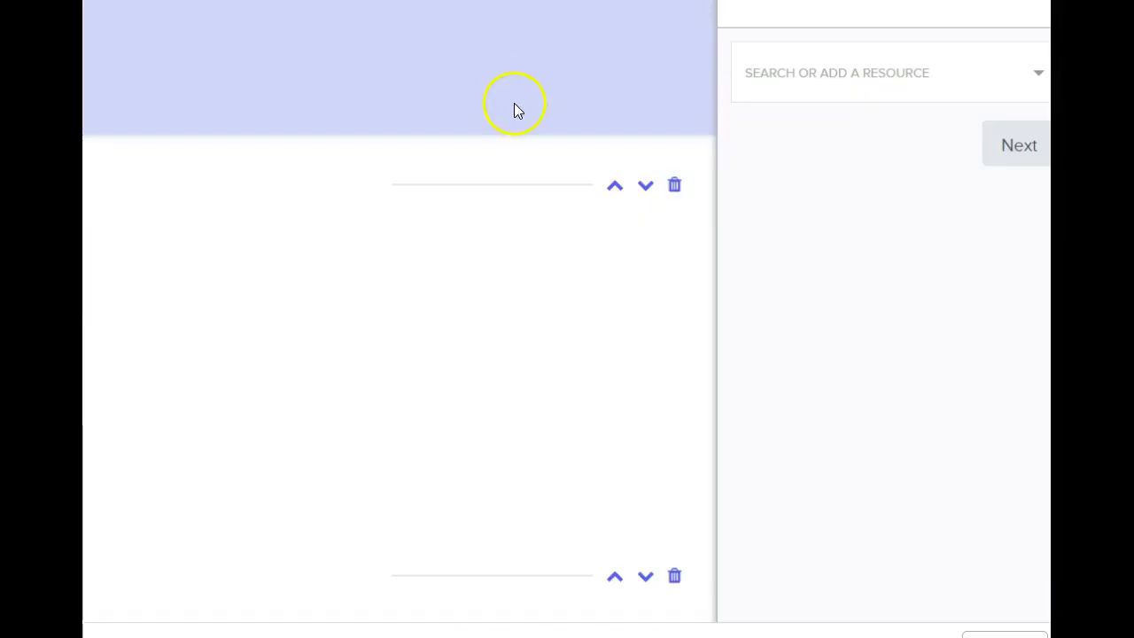
left_click(769, 75)
type("https://www.pinterest.com/")
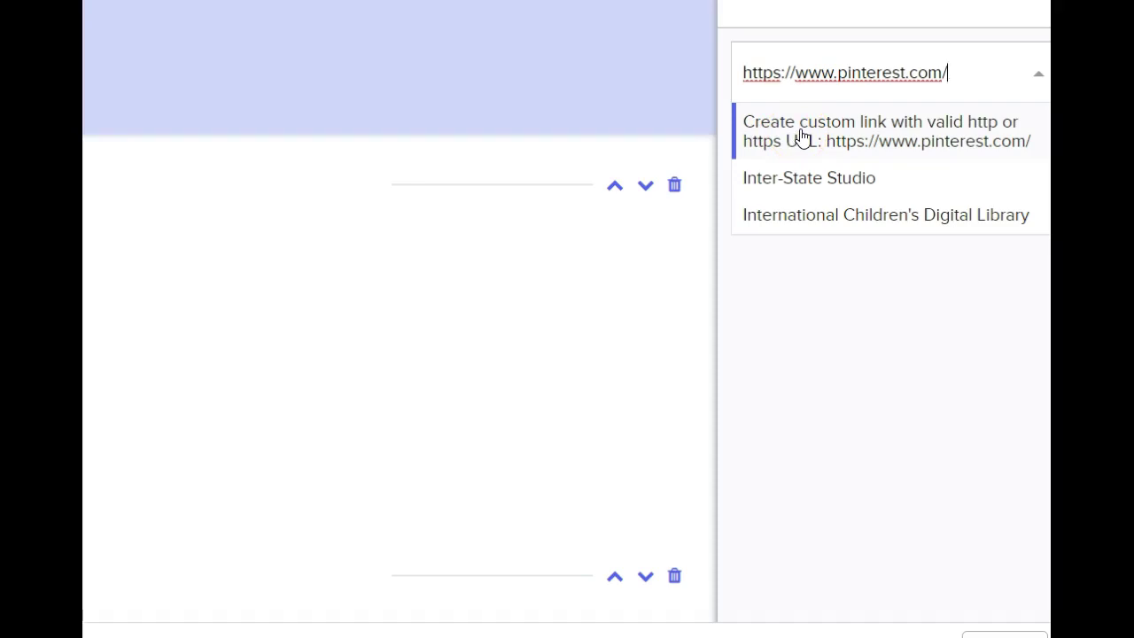
- Make pinterest.com a custom link and upload the Pinterest image as its icon
left_click(802, 134)
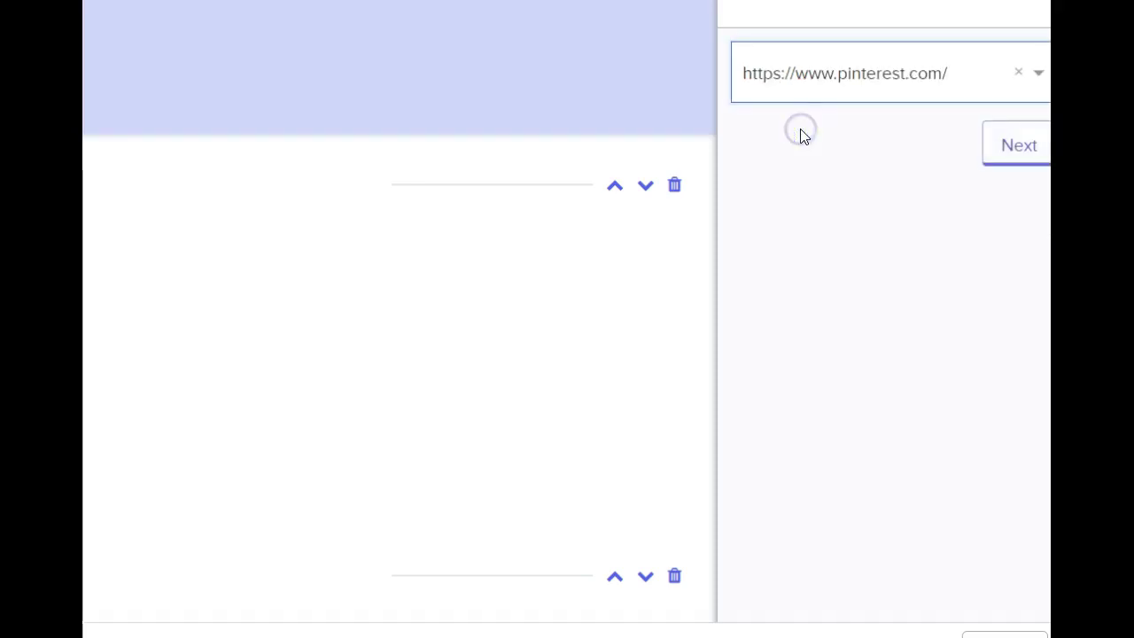
left_click(1017, 155)
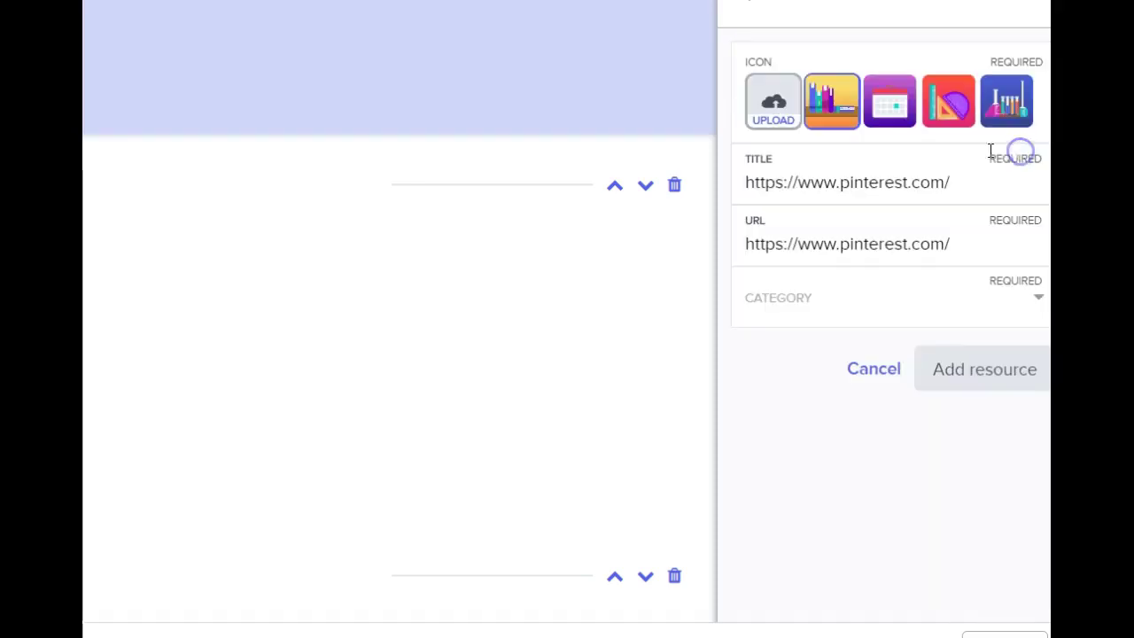
left_click(774, 107)
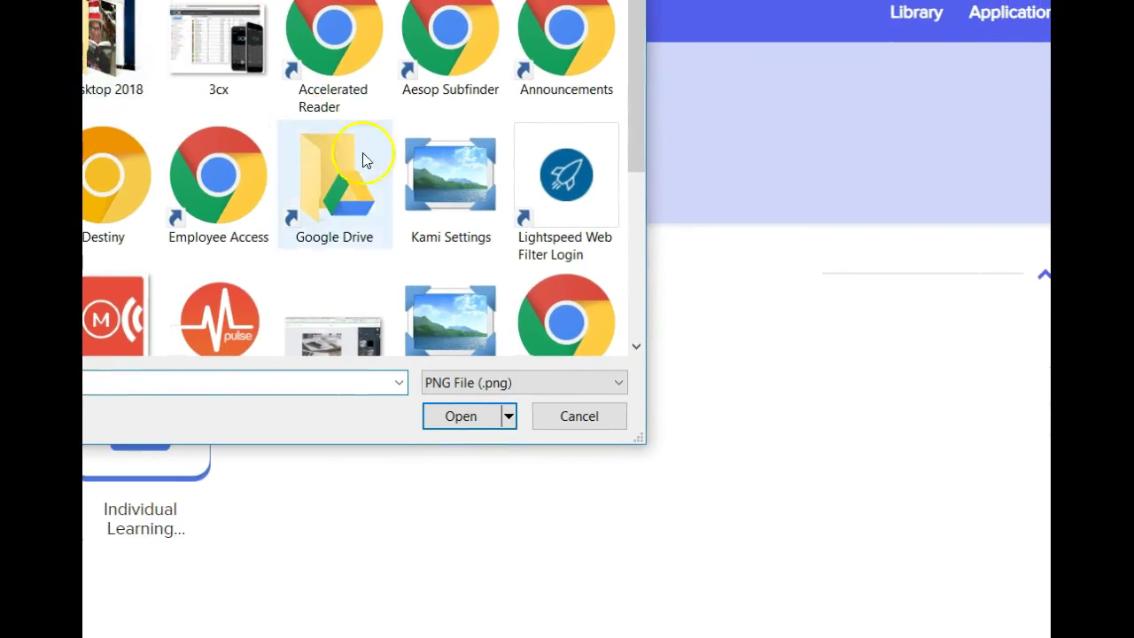
scroll(457, 218, "down", 1)
left_click(438, 285)
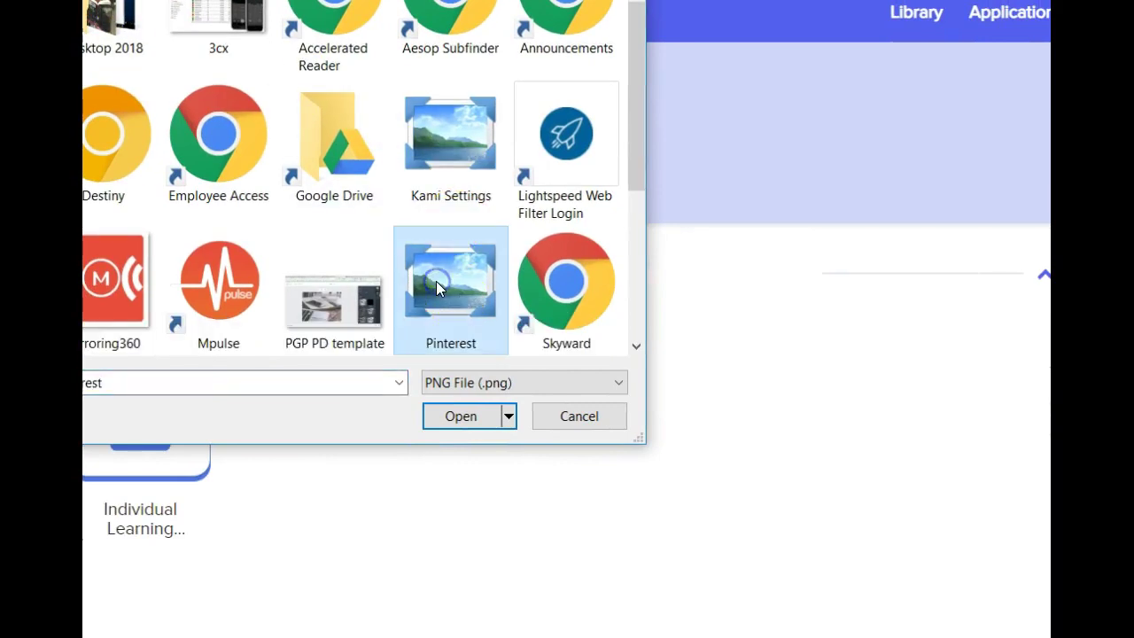
left_click(453, 415)
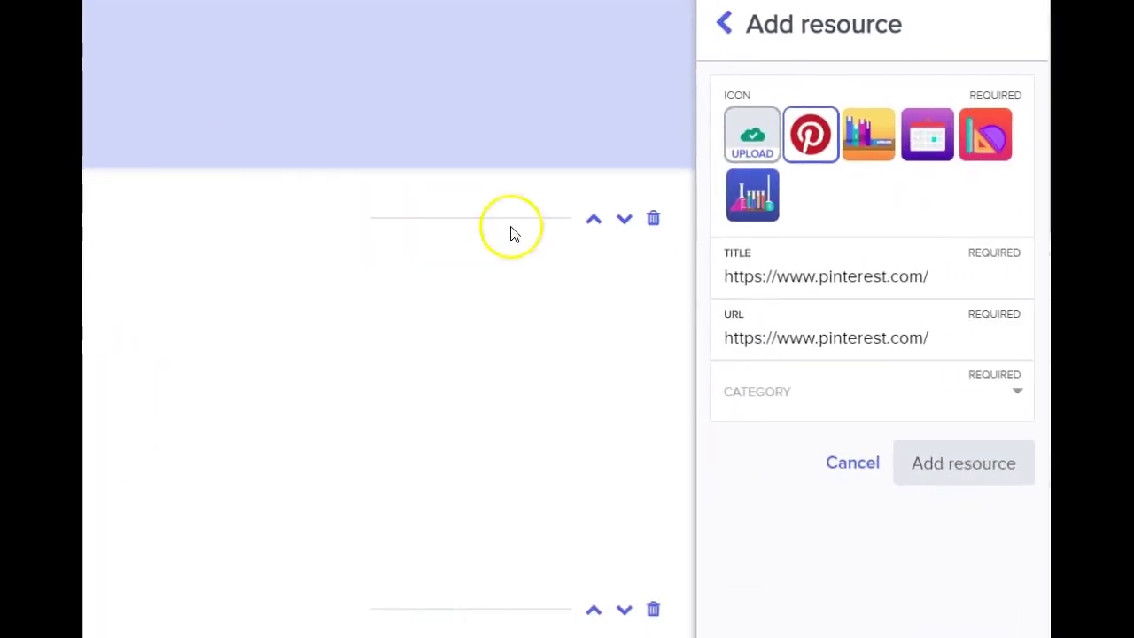
left_click(811, 142)
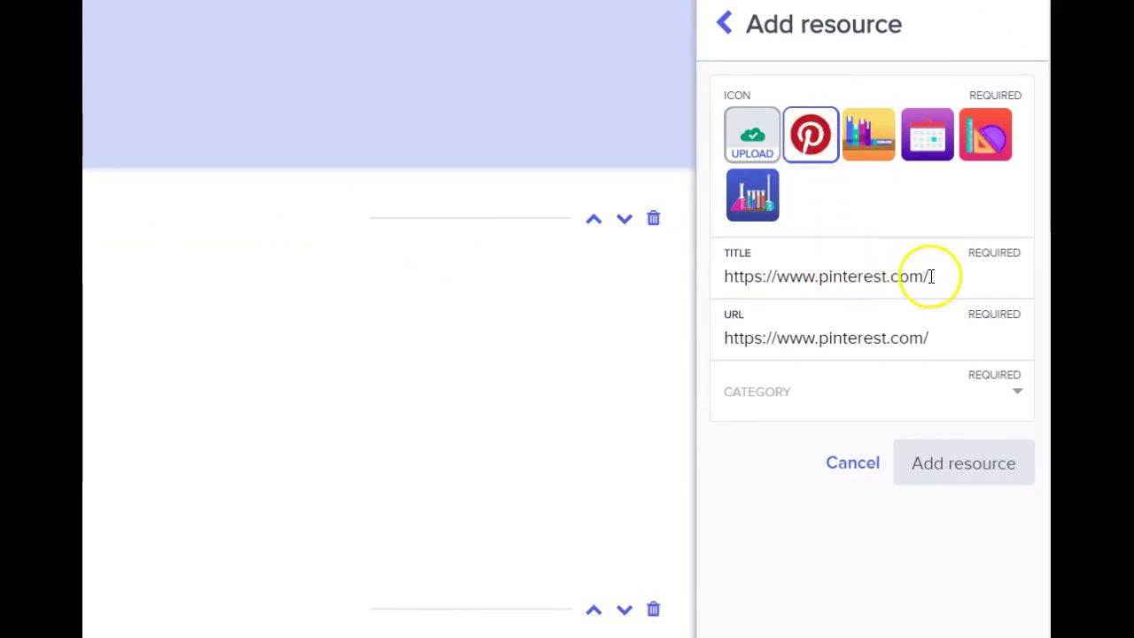
- Title the resource 'Pinterest', file it under General Resources, and add it
left_click_drag(930, 276, 711, 293)
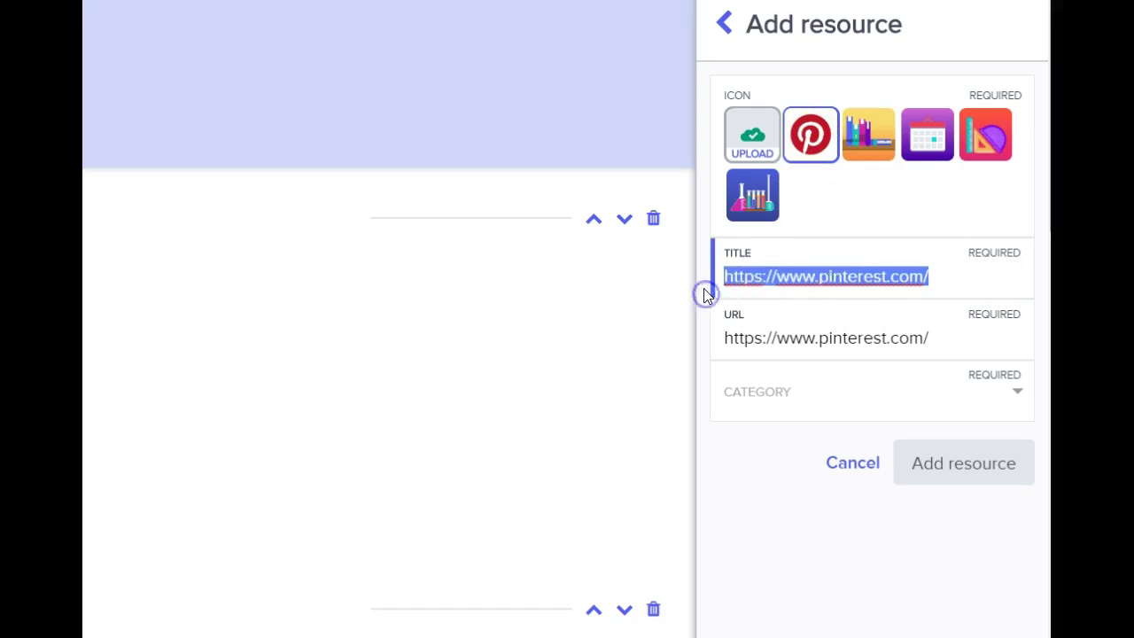
type("Pinterest")
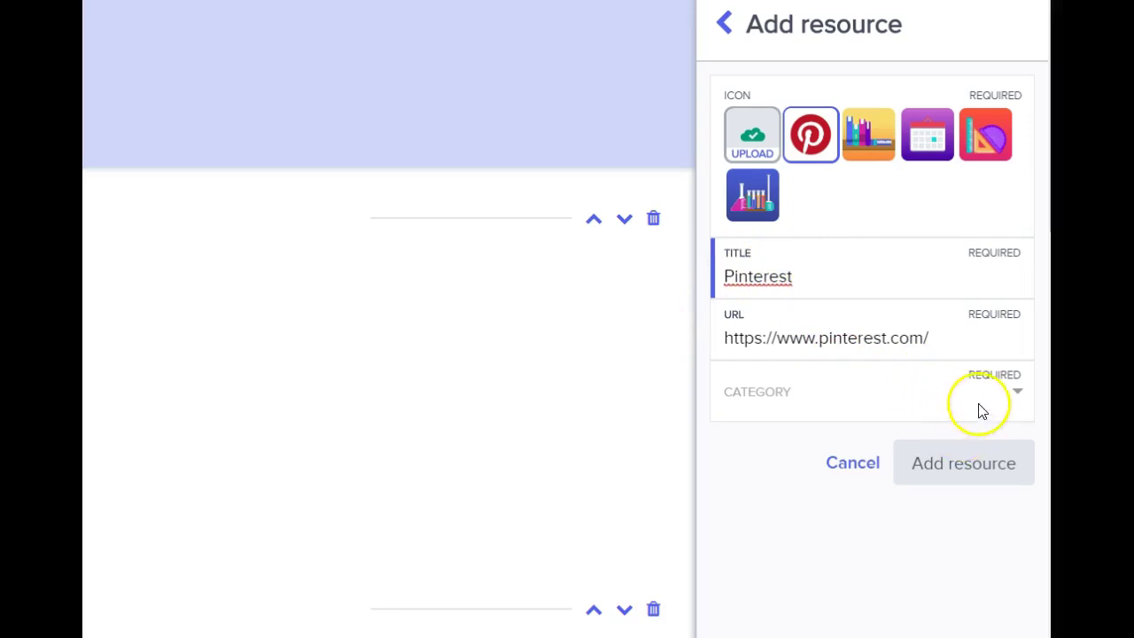
left_click(1014, 391)
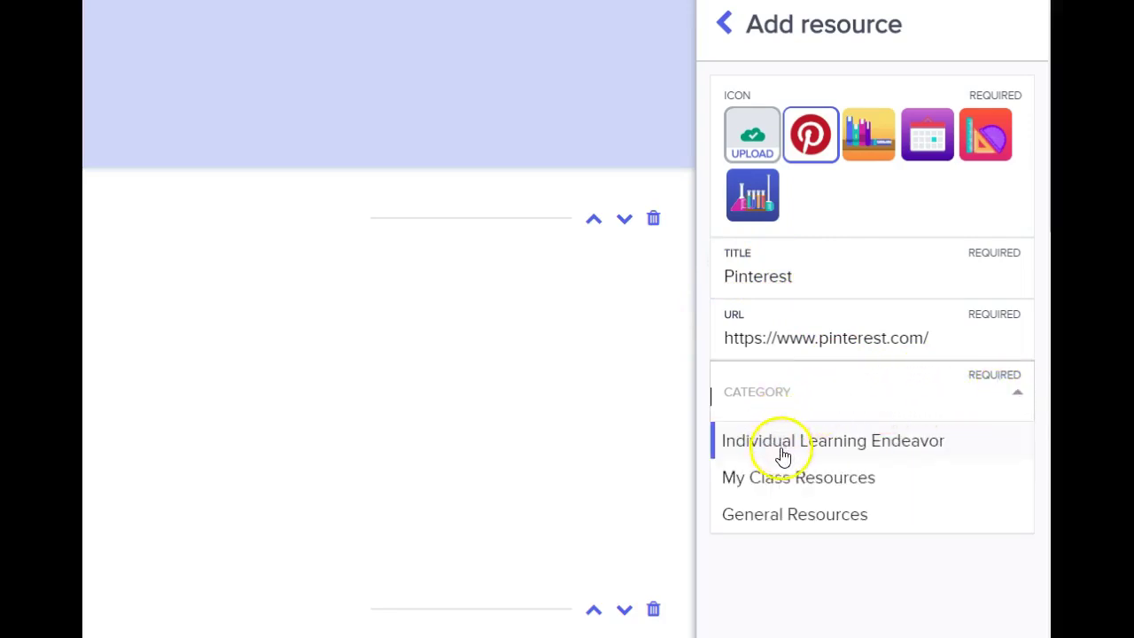
left_click(782, 515)
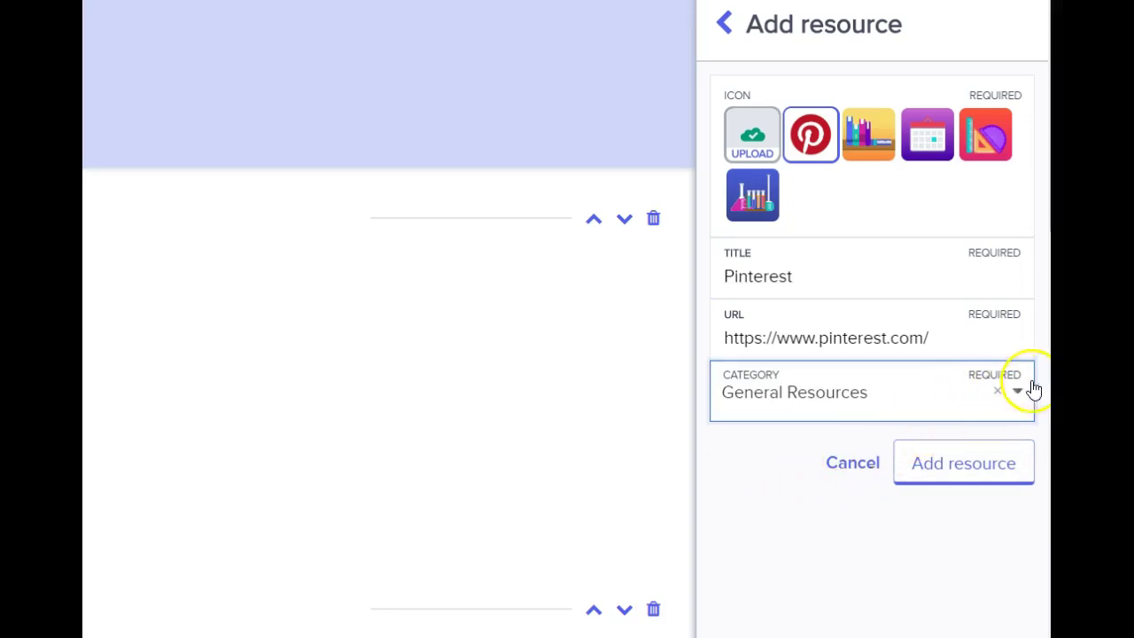
left_click(1006, 463)
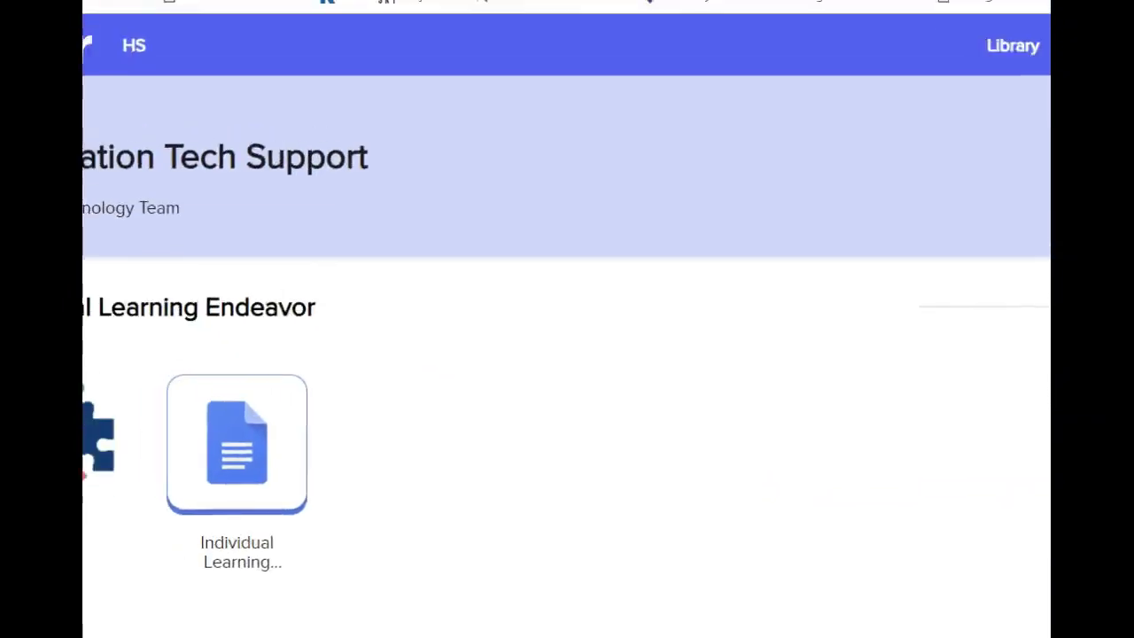
scroll(101, 309, "down", 3)
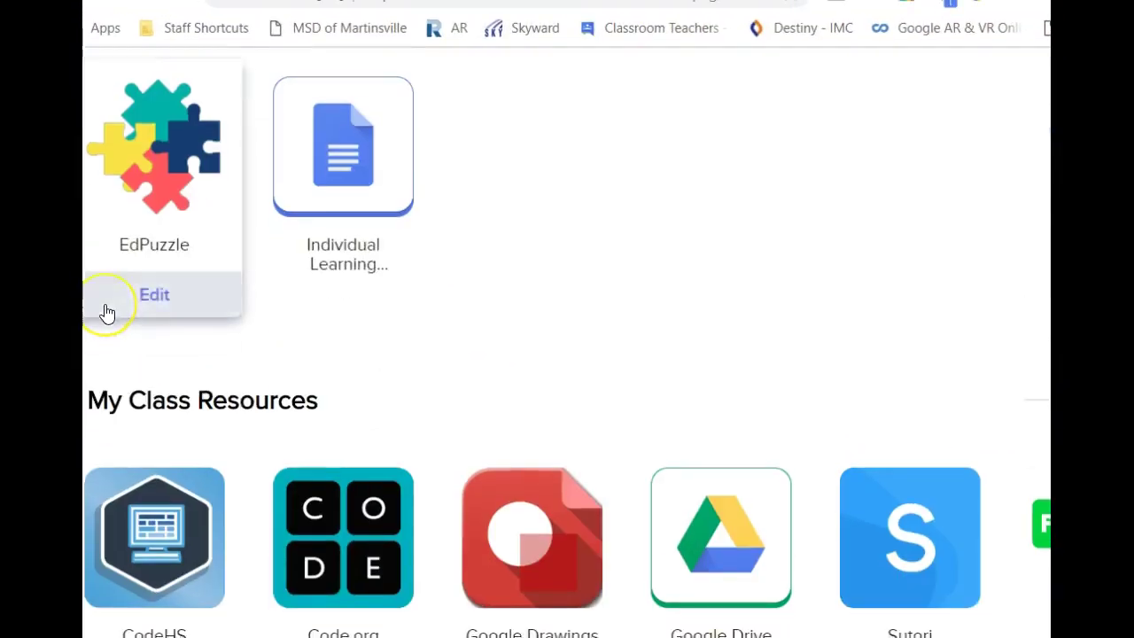
scroll(103, 312, "down", 8)
scroll(106, 312, "down", 2)
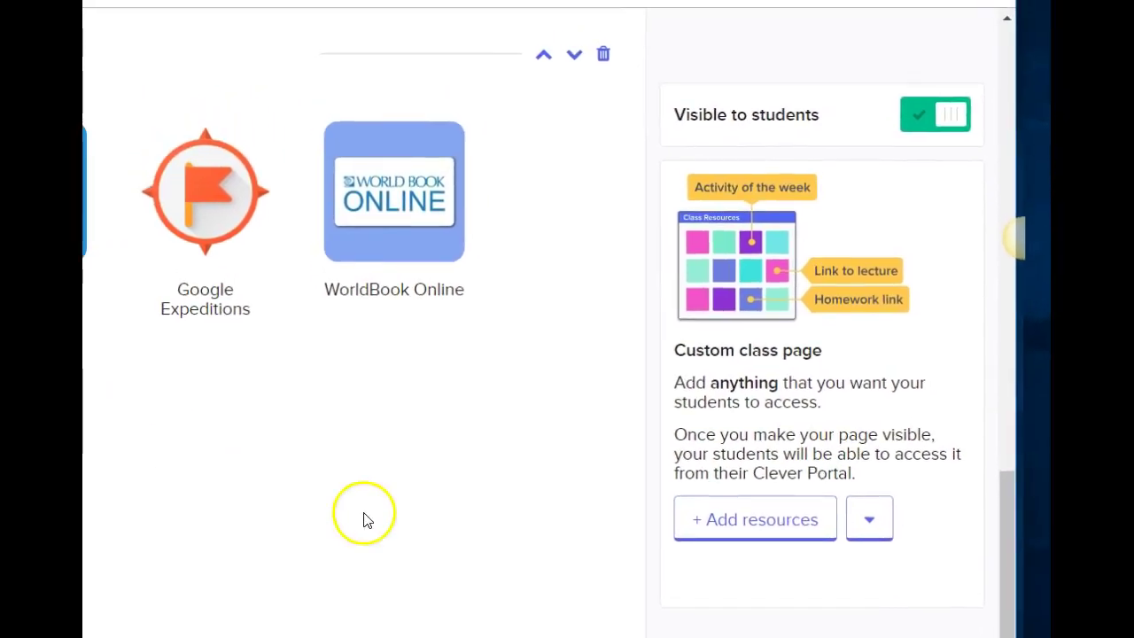
scroll(363, 539, "up", 3)
scroll(366, 540, "up", 15)
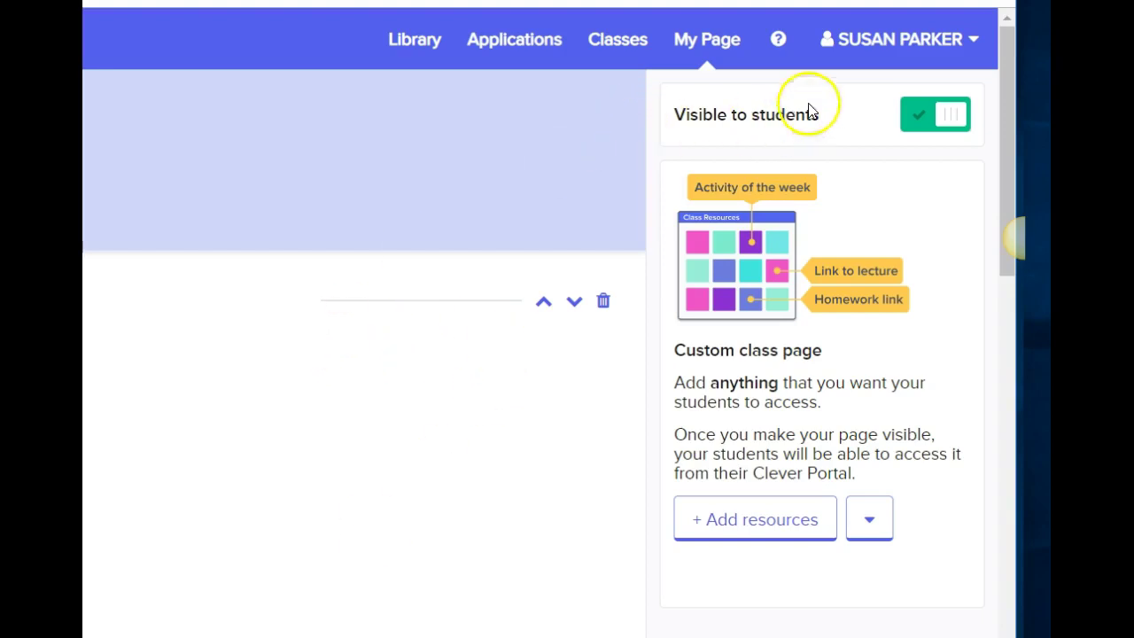
left_click(973, 40)
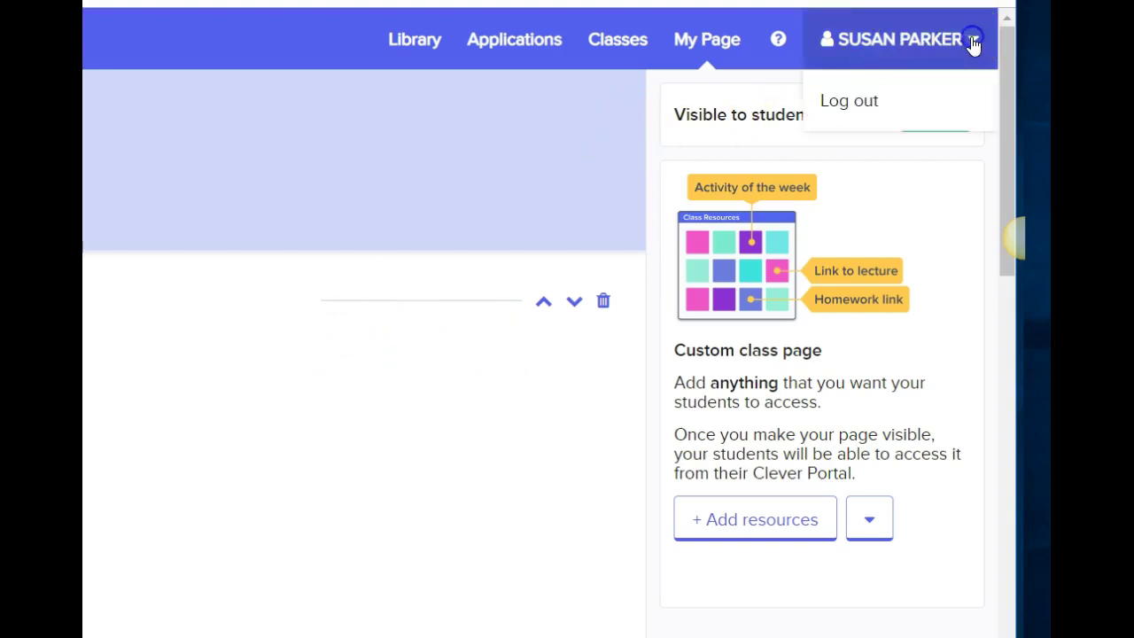
left_click(458, 131)
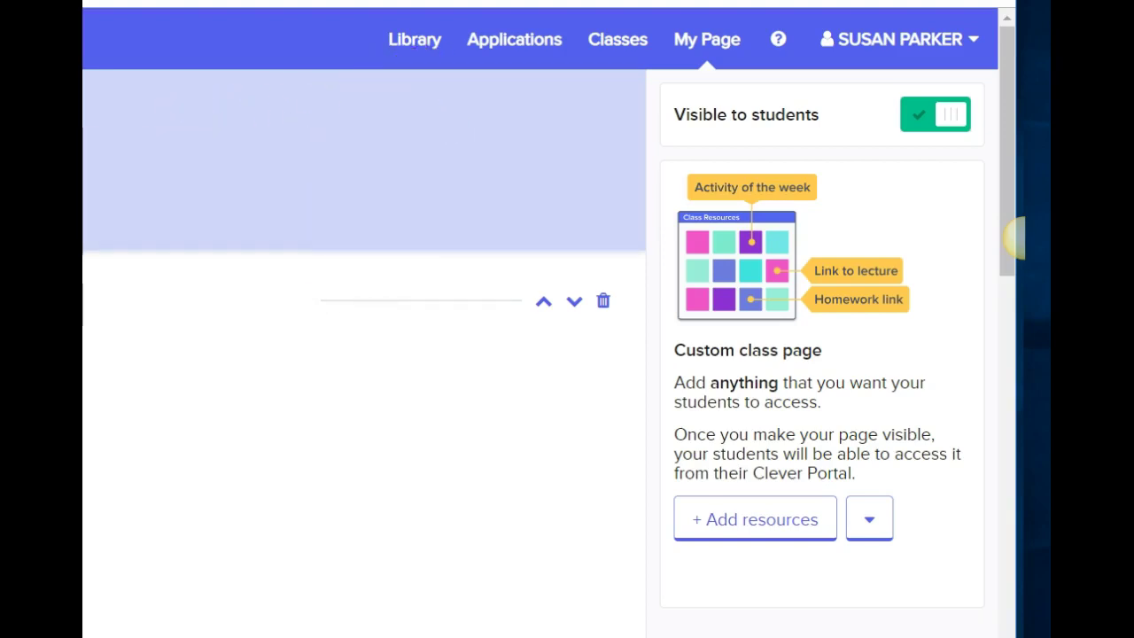
scroll(363, 354, "down", 4)
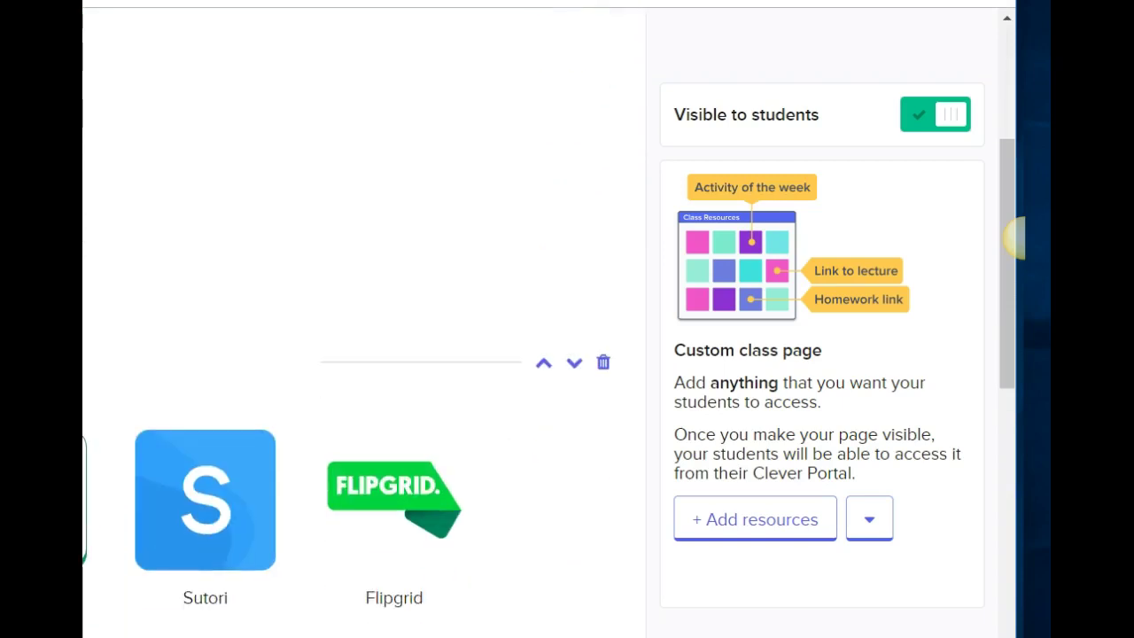